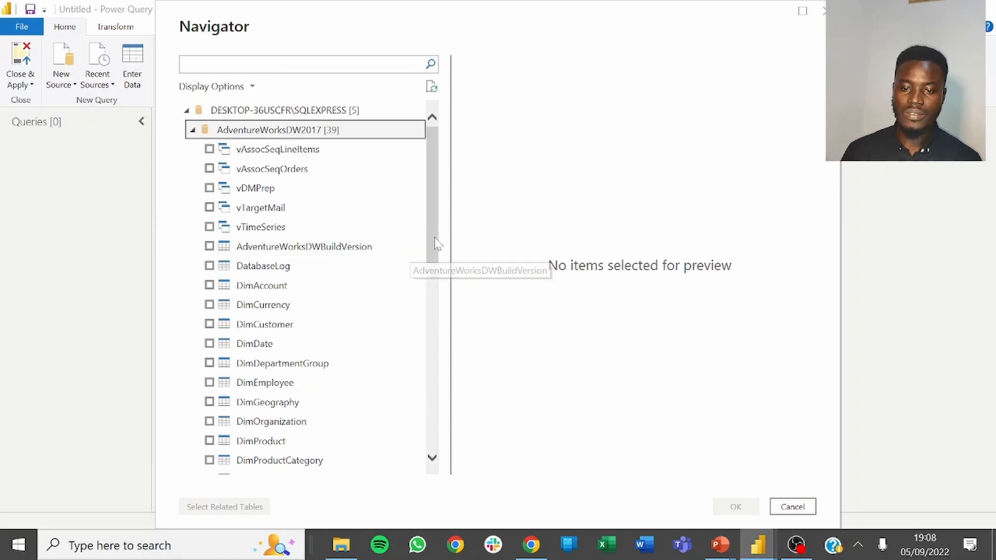
# Load the FactResellerSales table from the AdventureWorksDW2017 database using the Import connection mode.
pyautogui.moveTo(435, 244); pyautogui.dragTo(434, 396)
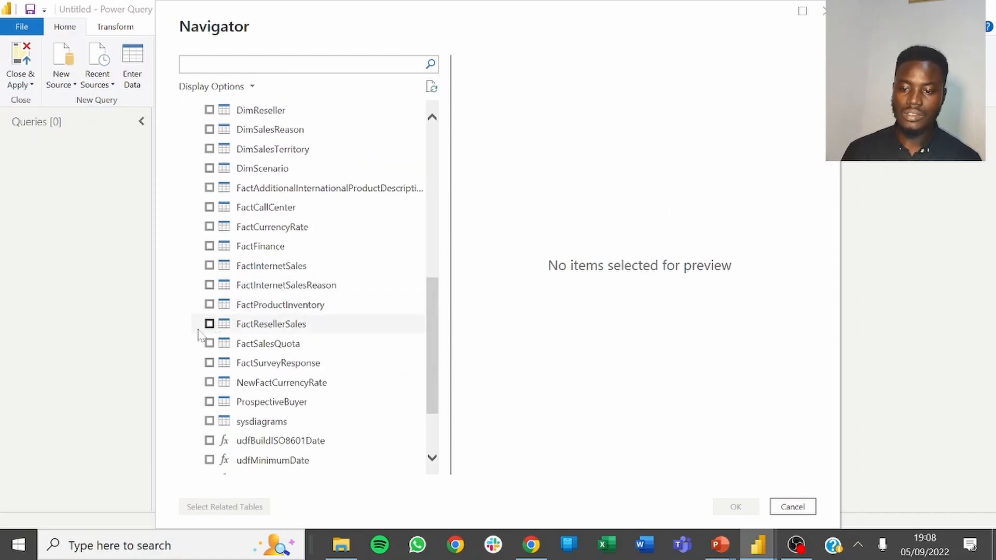
pyautogui.click(214, 329)
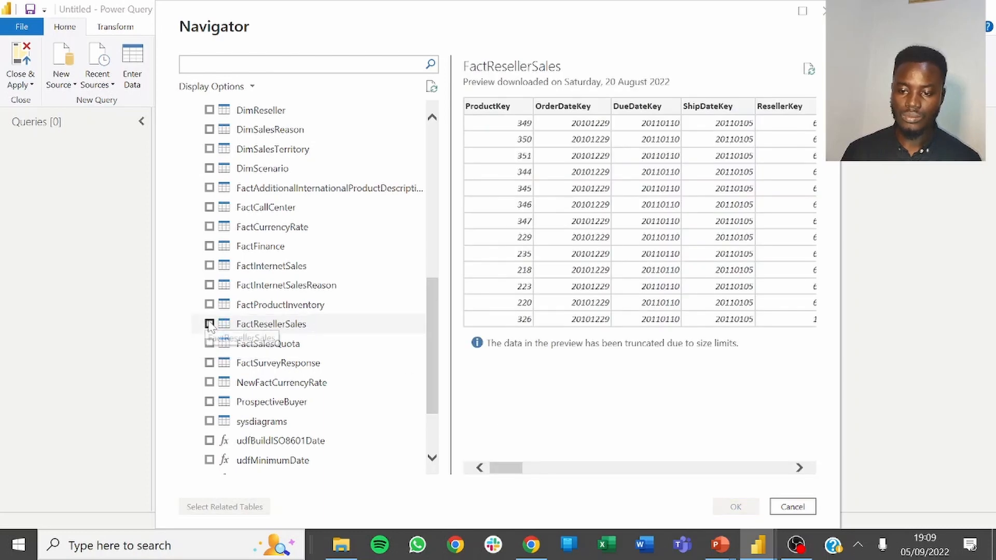
pyautogui.click(209, 324)
pyautogui.click(733, 510)
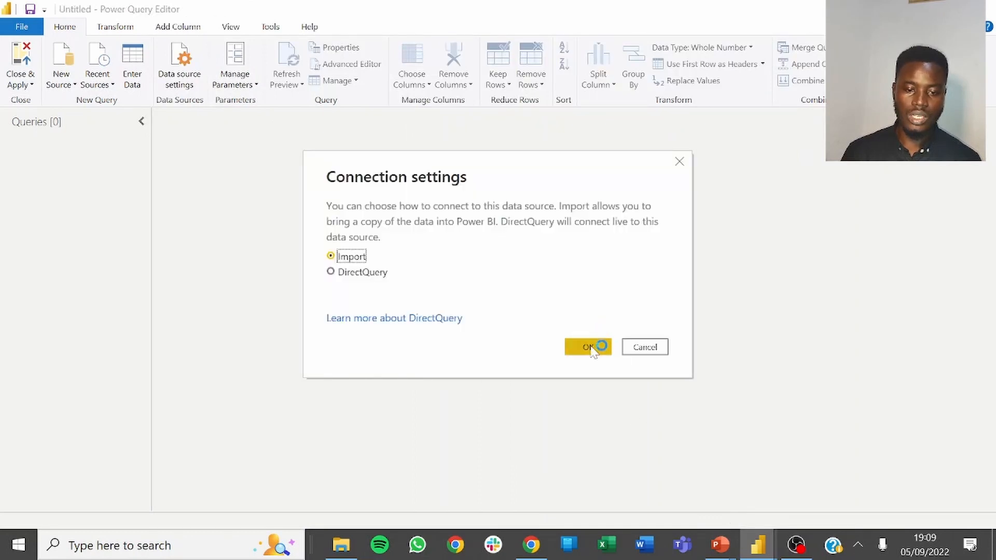
pyautogui.click(589, 347)
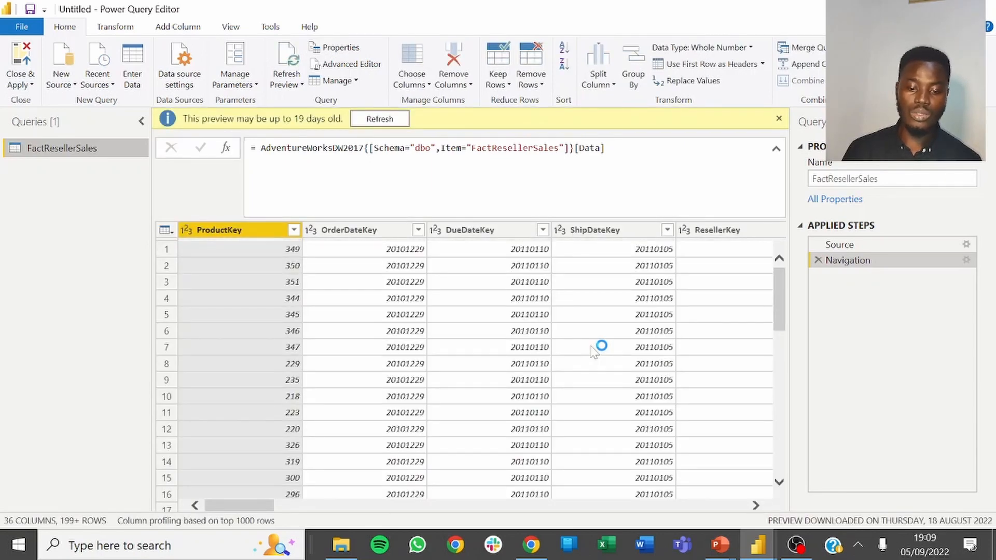
# Switch to the Challenges presentation in PowerPoint and copy the bracketed column names from [SalesOrderNumber] through [EmployeeKey] in the Day 19 instructions.
pyautogui.hotkey('alt', 'Tab')
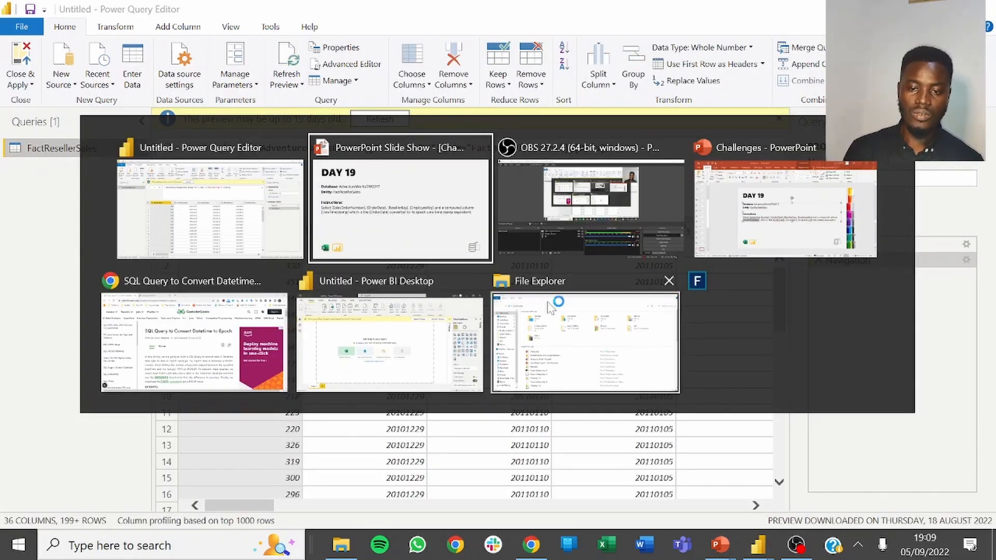
pyautogui.click(801, 203)
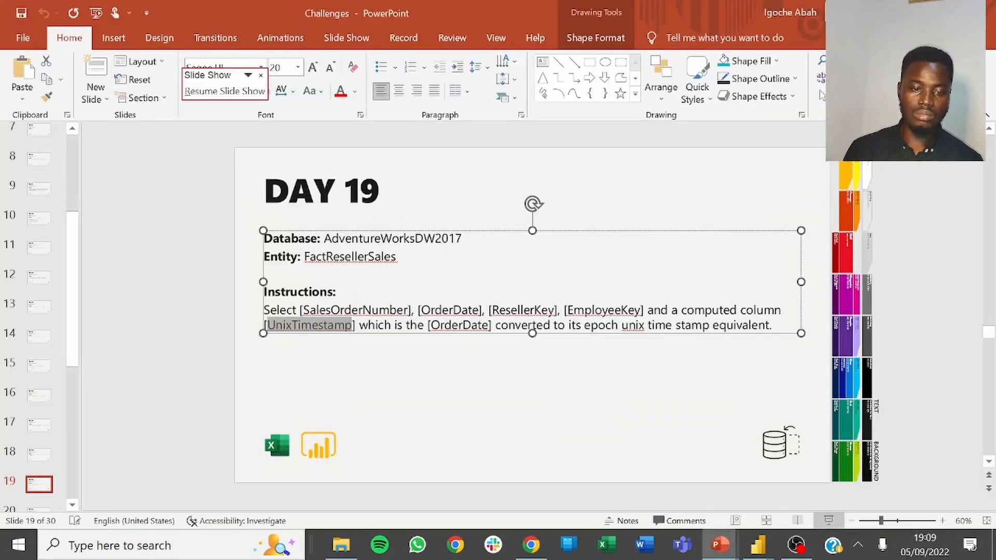
pyautogui.click(517, 310)
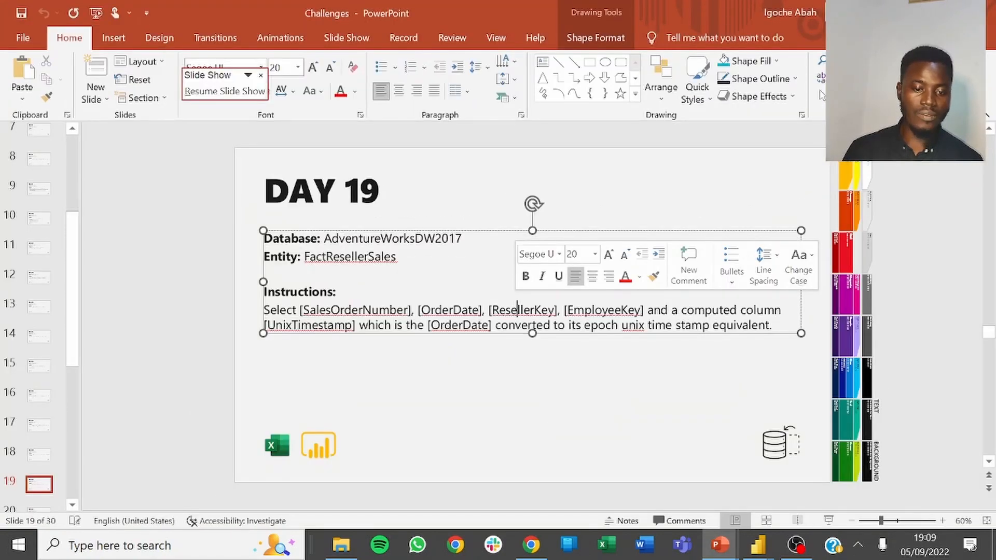
pyautogui.moveTo(646, 310); pyautogui.dragTo(302, 310)
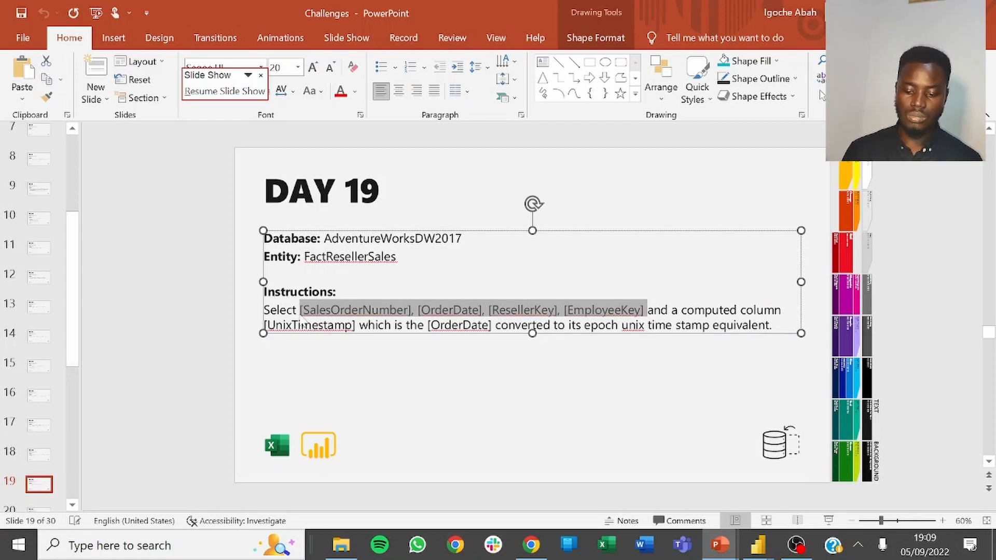
# Back in Power Query Editor, limit the FactResellerSales query code to [SalesOrderNumber], [OrderDate], [ResellerKey] and [EmployeeKey] using the Advanced Editor.
pyautogui.hotkey('alt', 'Tab')
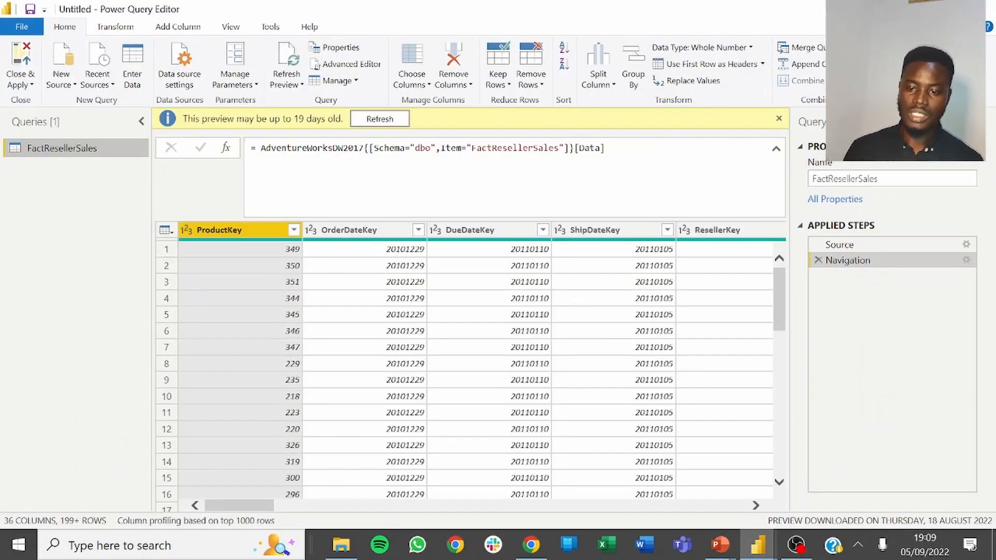
pyautogui.rightClick(93, 154)
pyautogui.click(150, 383)
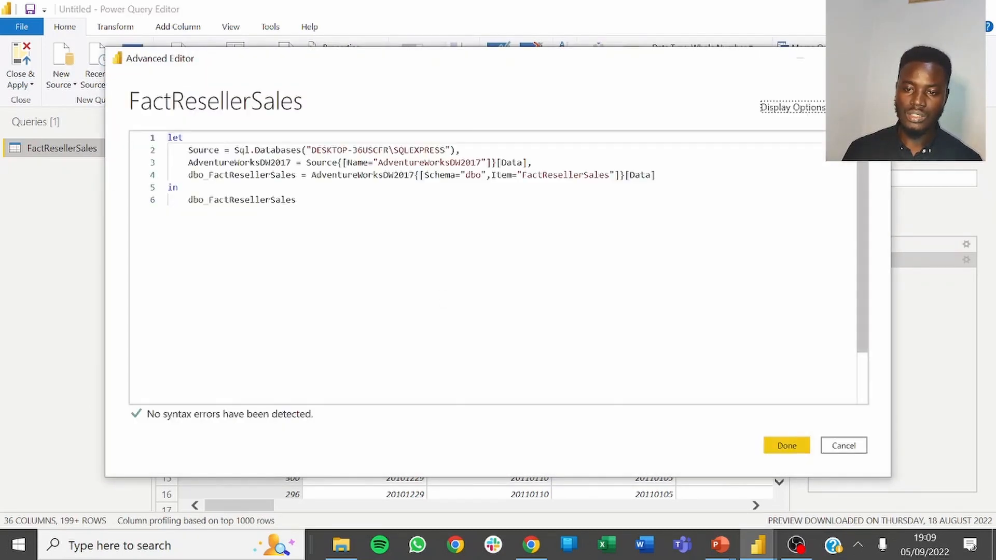
pyautogui.click(657, 176)
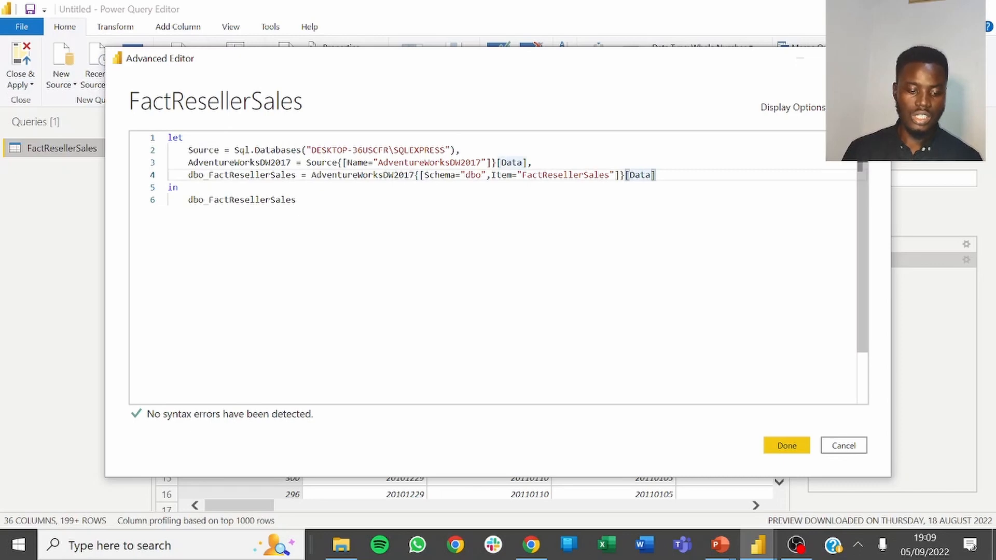
pyautogui.write('[')
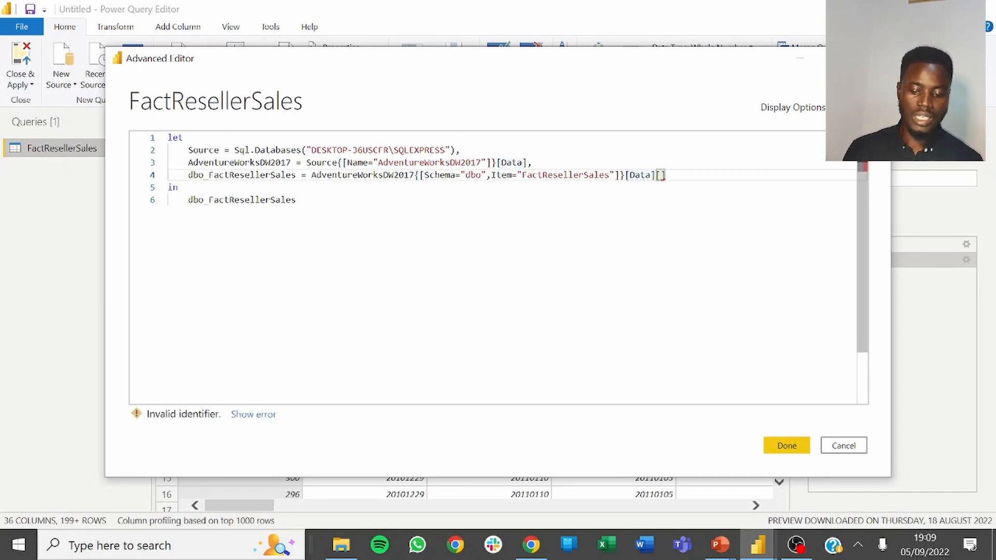
pyautogui.write('[SalesOrderNumber], [OrderDate], [ResellerKey], [EmployeeKey]')
pyautogui.press('BackSpace')
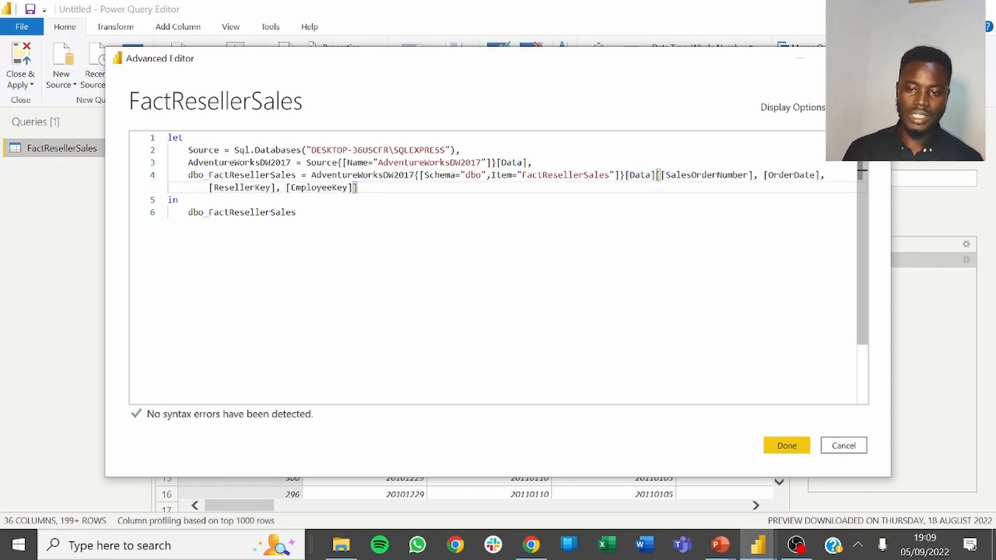
pyautogui.click(787, 446)
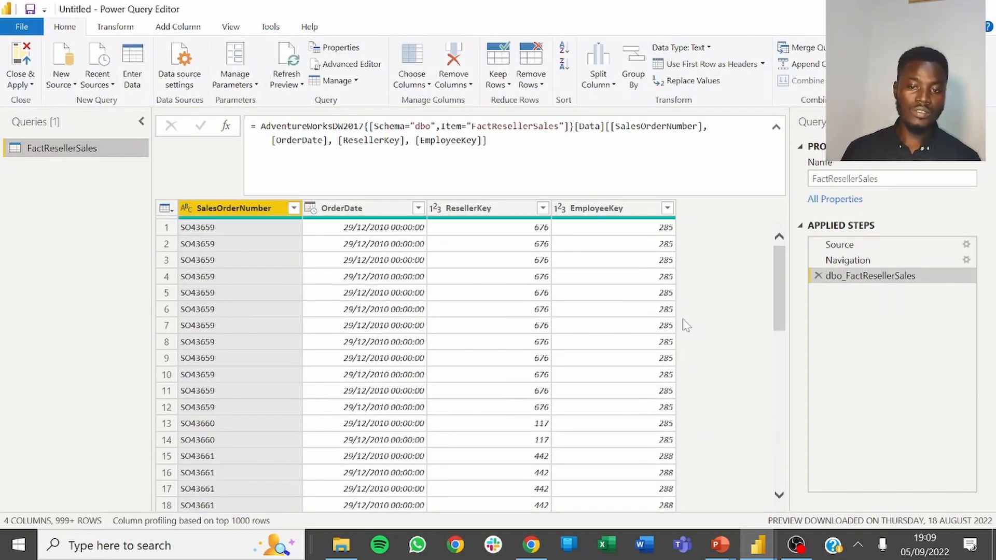
# View the native query behind the dbo_FactResellerSales applied step.
pyautogui.rightClick(860, 276)
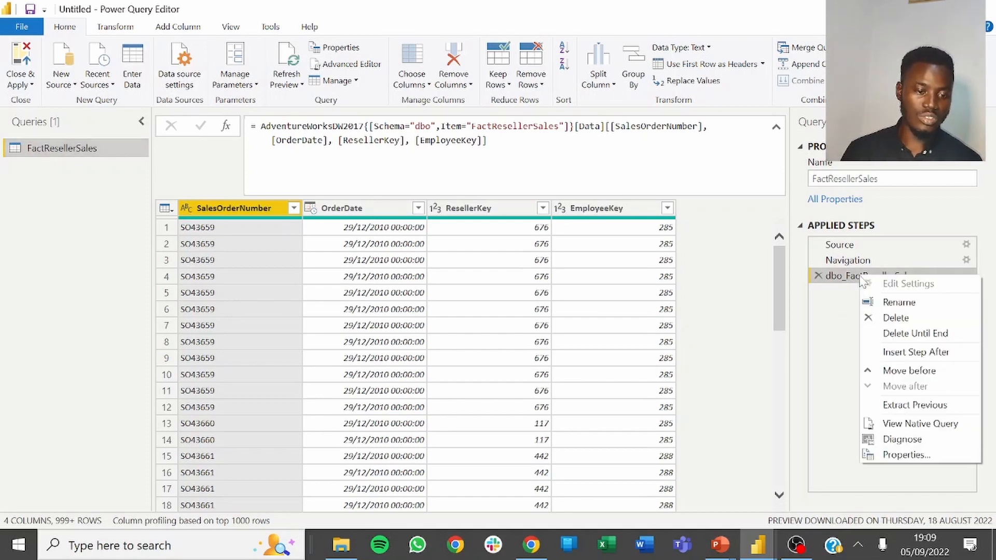
pyautogui.click(919, 423)
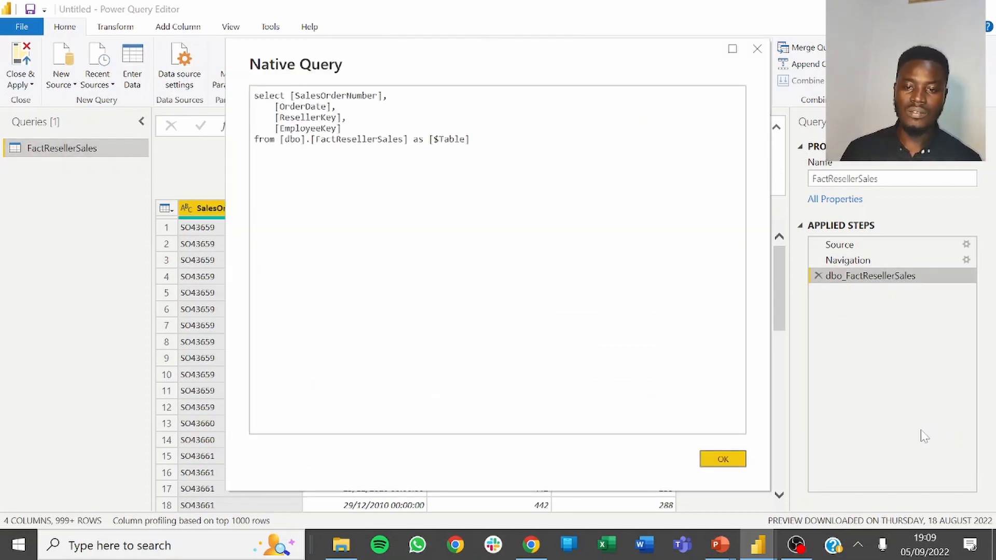
pyautogui.click(721, 460)
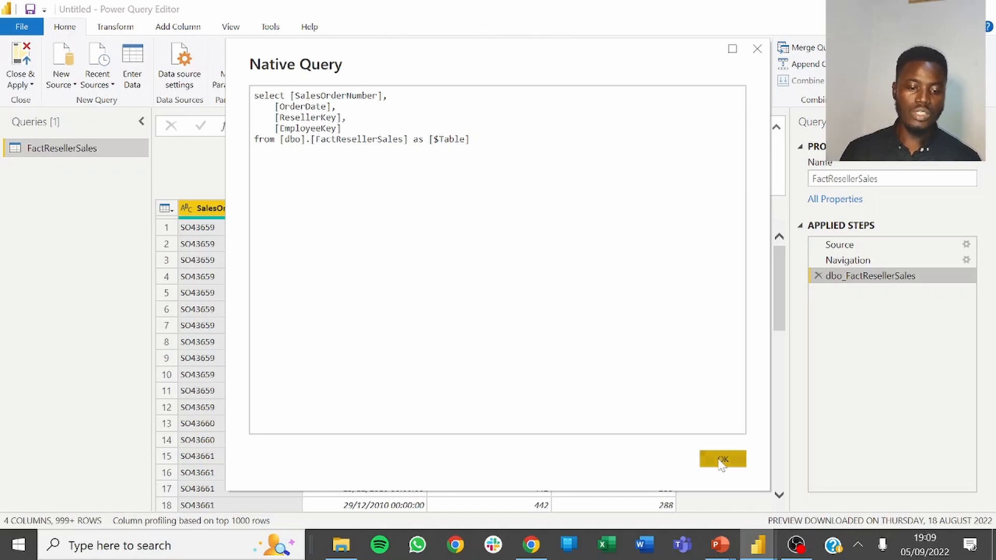
# Start a new custom column for the FactResellerSales query.
pyautogui.click(171, 27)
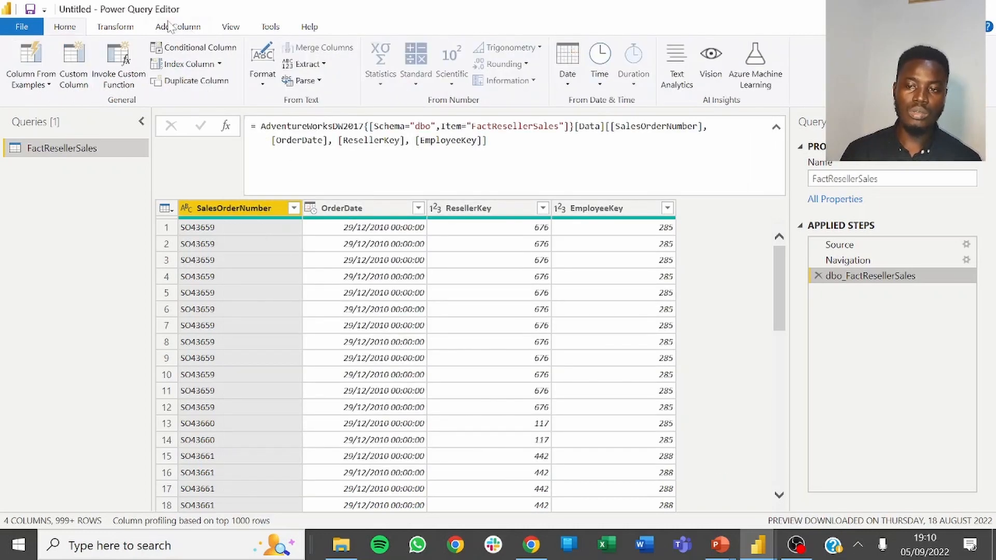
pyautogui.click(86, 68)
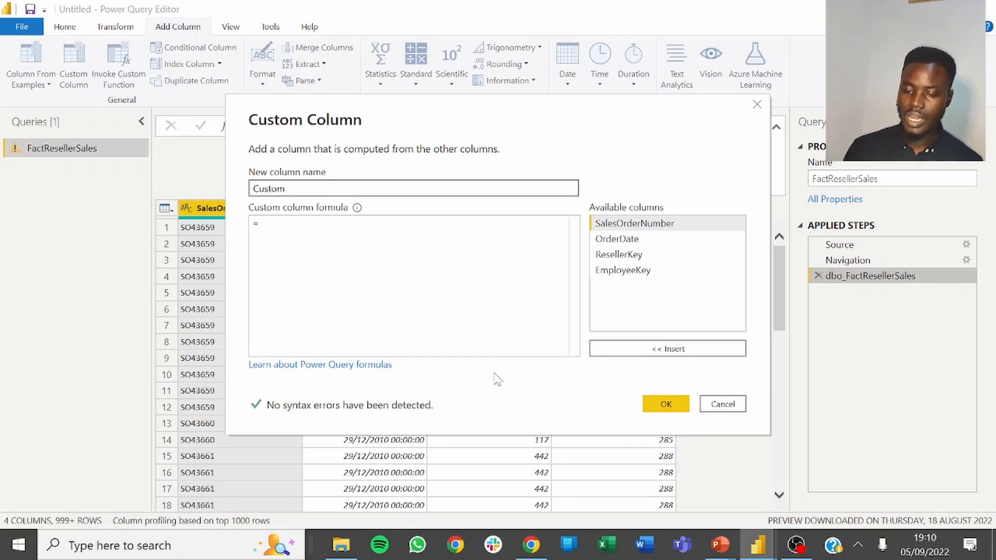
# Switch to the GeeksforGeeks article in Chrome and examine how it defines epoch data and its reference start date.
pyautogui.hotkey('alt', 'Tab')
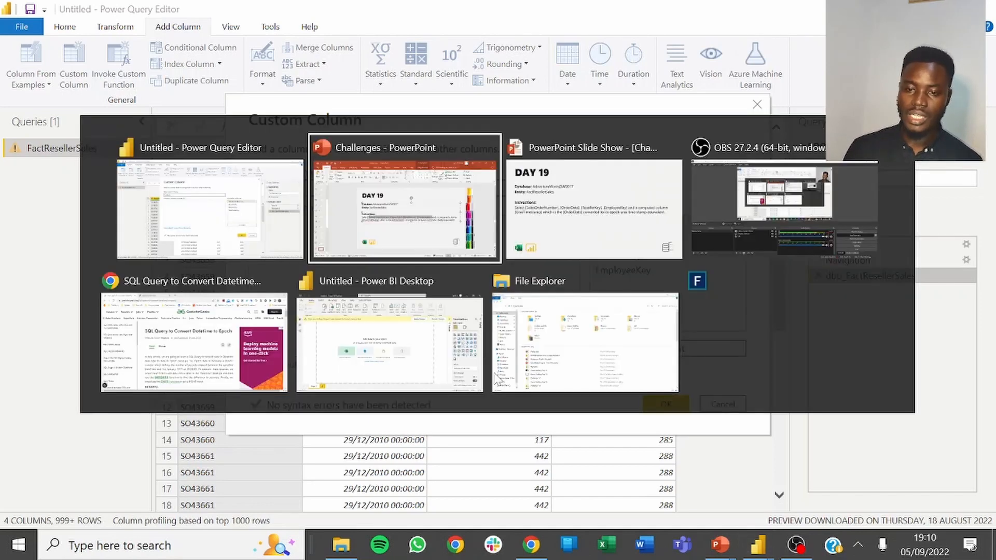
pyautogui.click(200, 349)
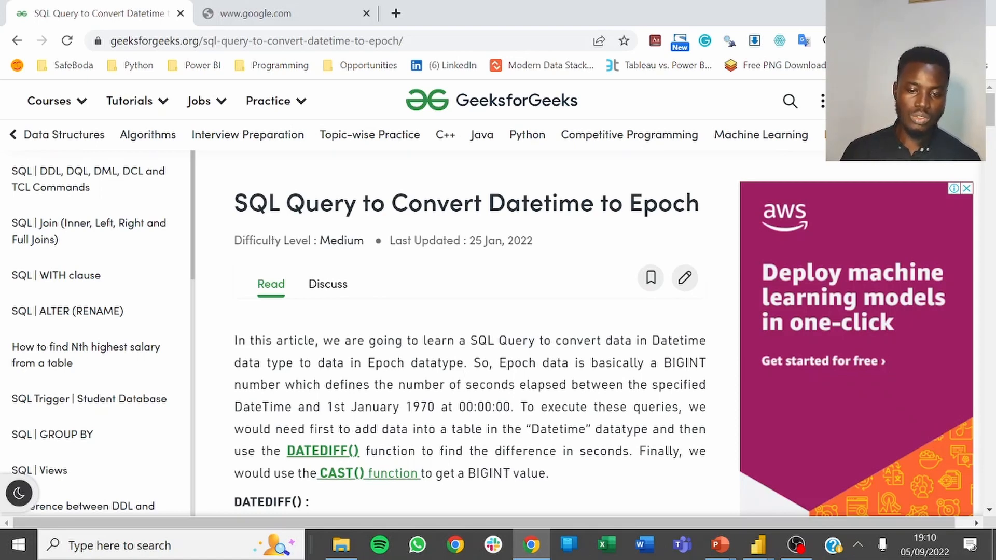
pyautogui.moveTo(506, 363); pyautogui.dragTo(568, 362)
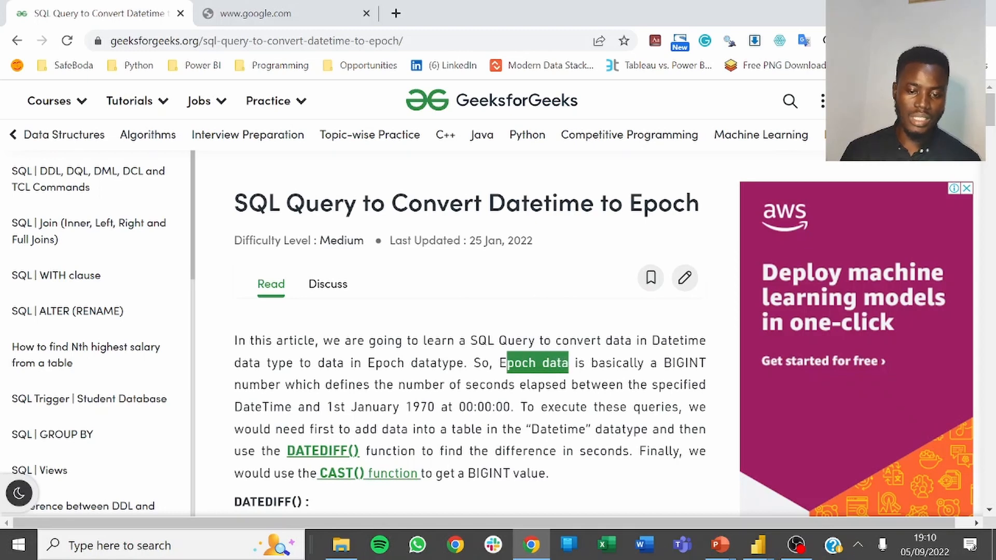
pyautogui.click(569, 363)
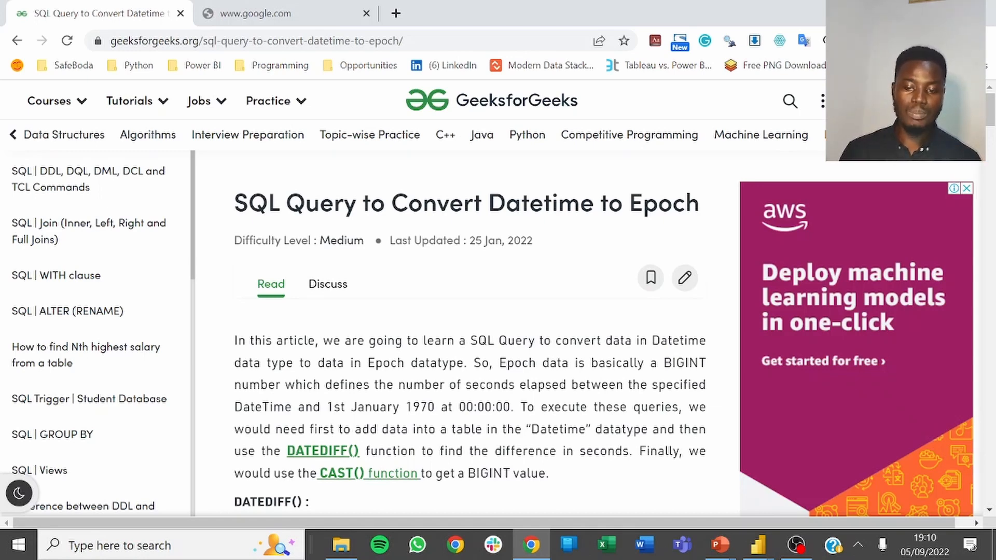
pyautogui.moveTo(262, 407); pyautogui.dragTo(285, 407)
pyautogui.click(285, 407)
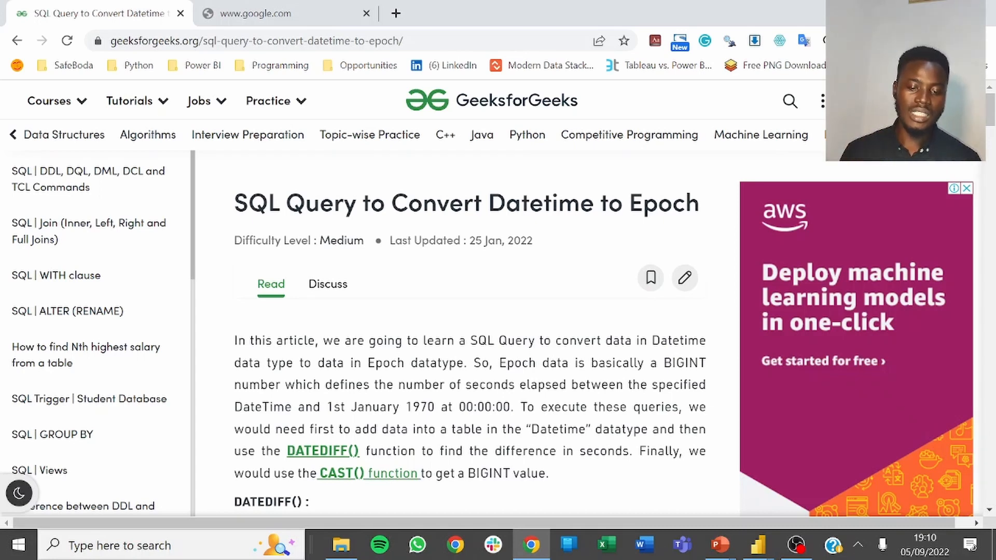
pyautogui.moveTo(511, 407); pyautogui.dragTo(334, 406)
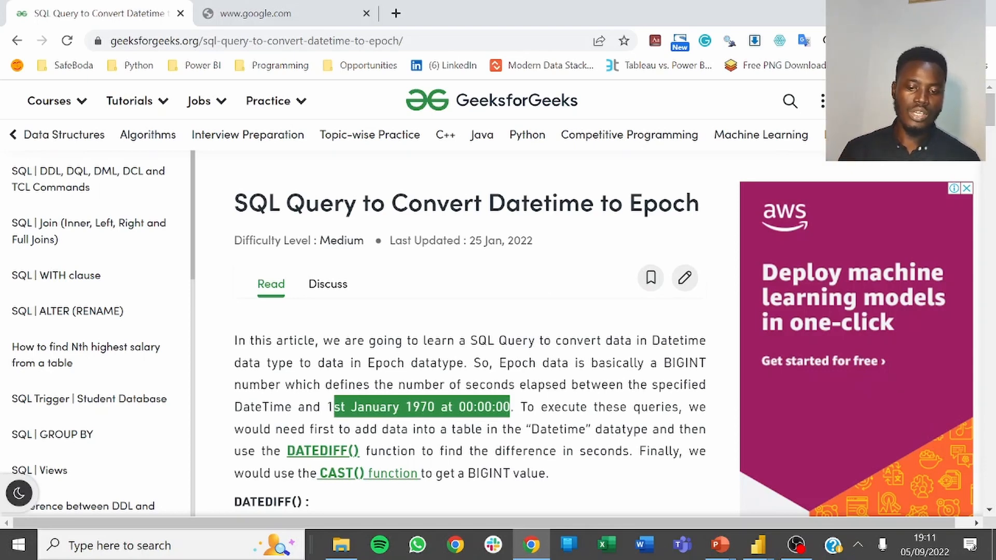
pyautogui.click(422, 407)
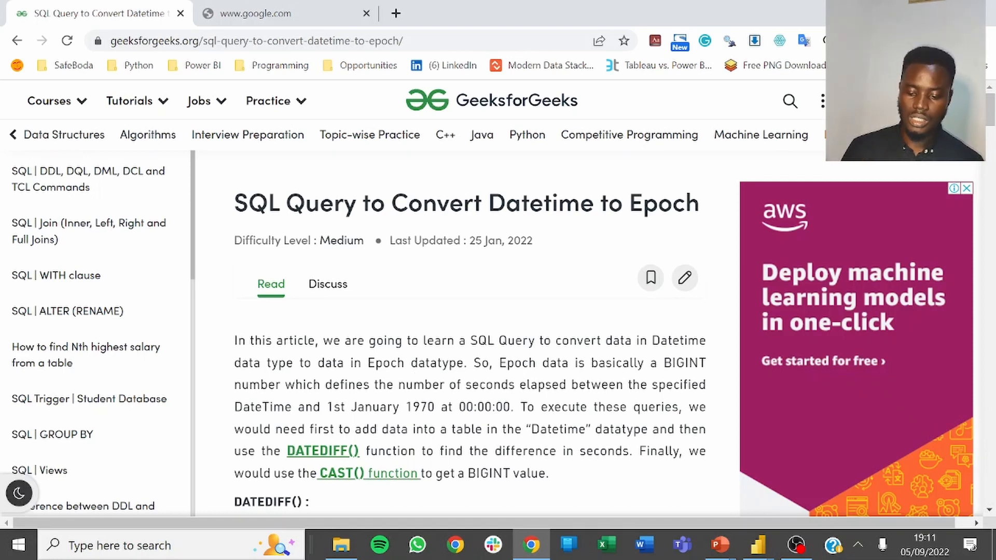
# Return to the Custom Column dialog in Power Query Editor and begin the formula as [OrderDate] - #datetime().
pyautogui.hotkey('alt', 'Tab')
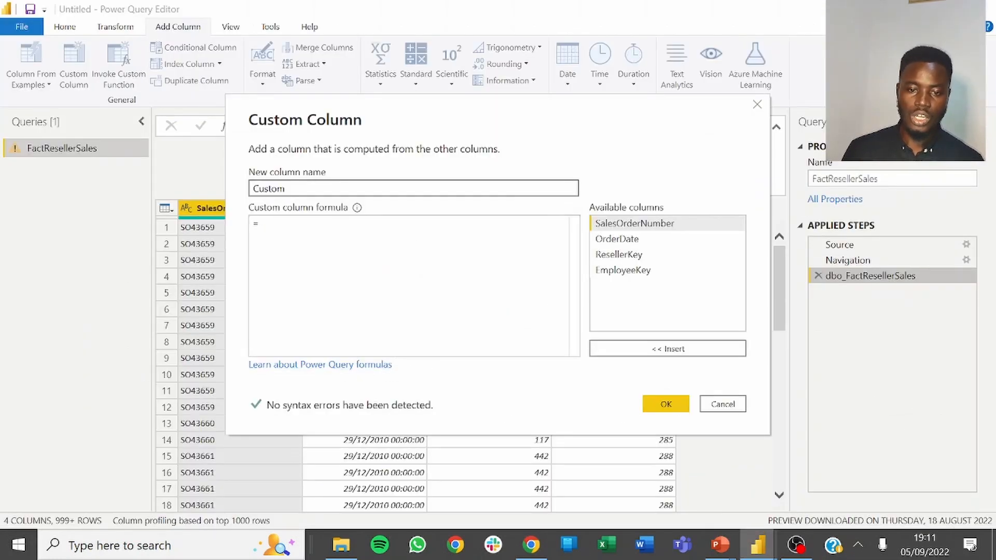
pyautogui.click(262, 223)
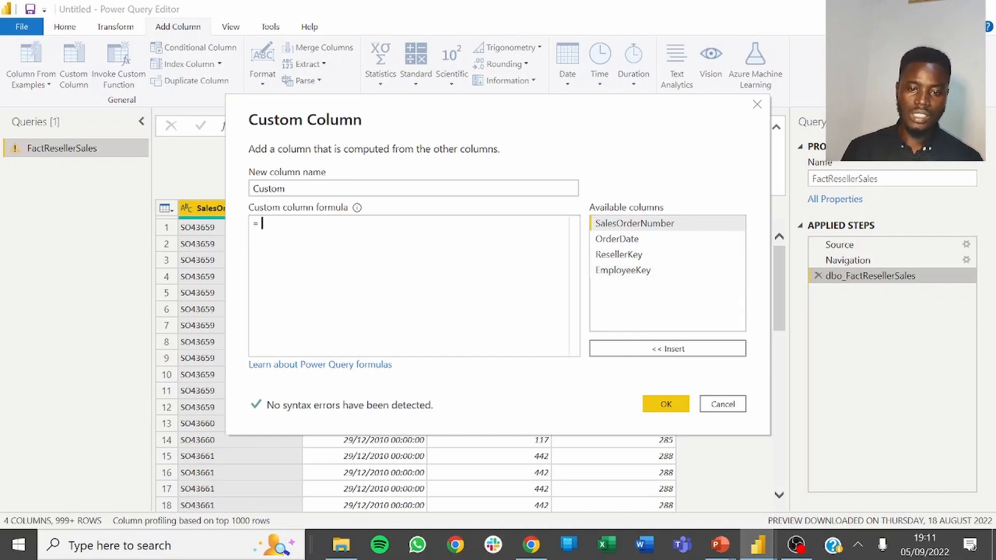
pyautogui.doubleClick(626, 239)
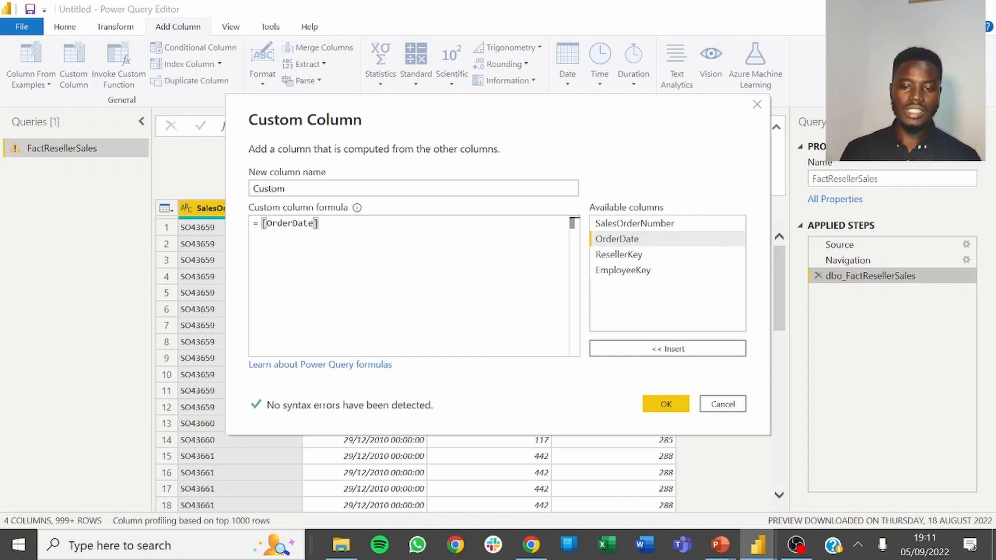
pyautogui.write('-')
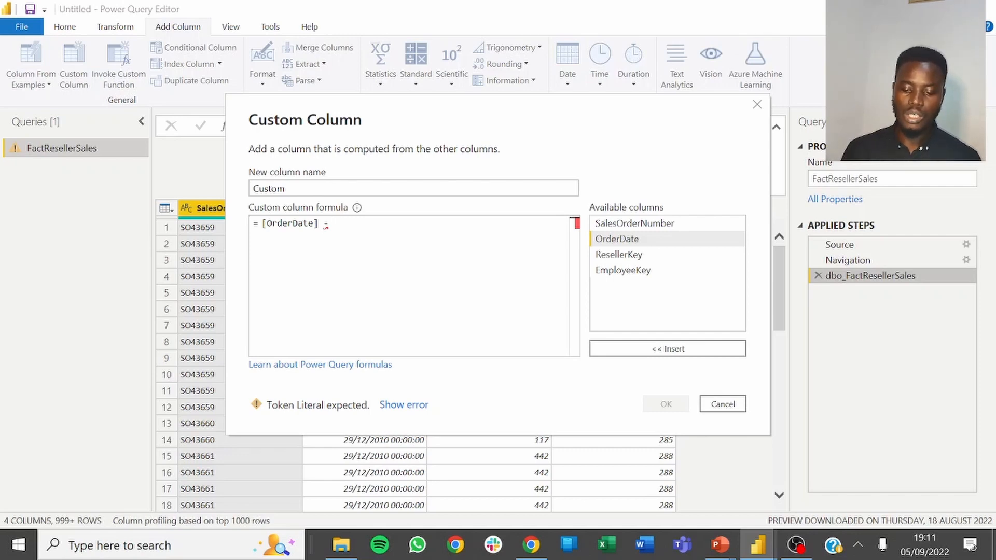
pyautogui.write('#adte')
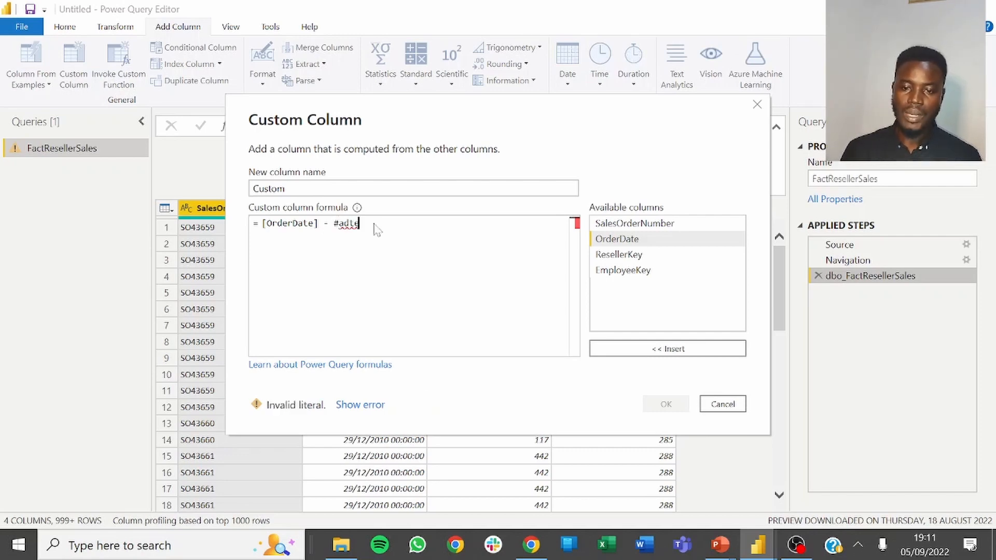
pyautogui.press('BackSpace')
pyautogui.press('BackSpace')
pyautogui.press('BackSpace')
pyautogui.press('BackSpace')
pyautogui.write('date')
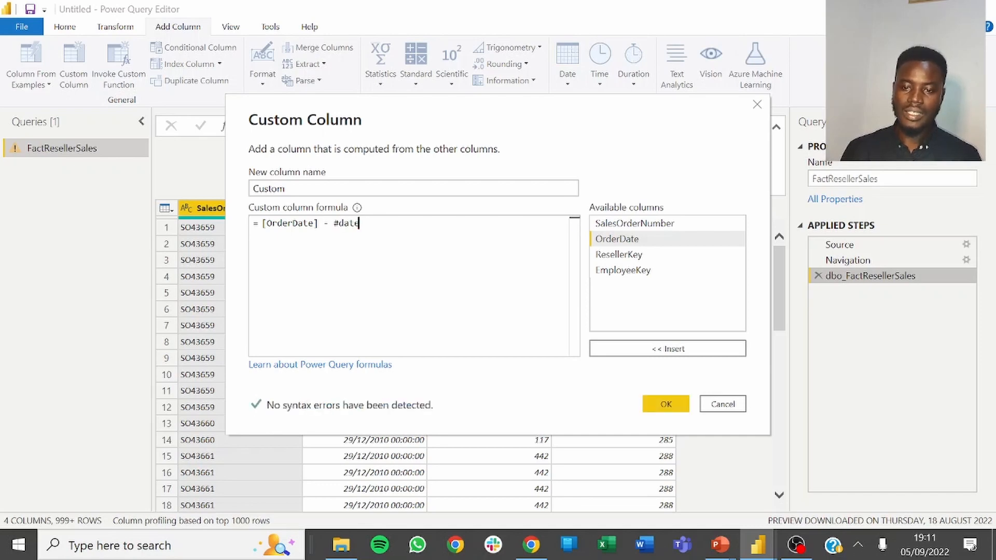
pyautogui.write('time(')
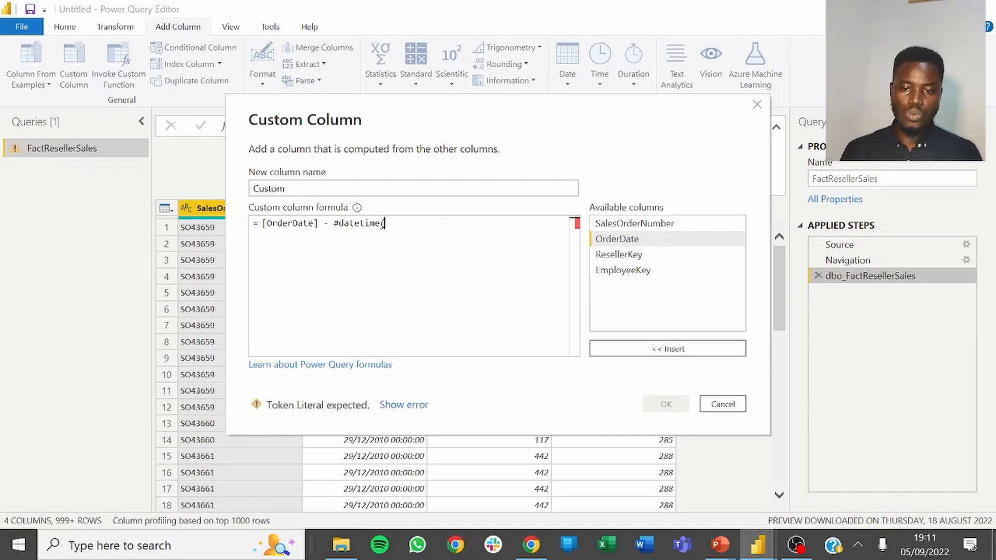
pyautogui.write(')')
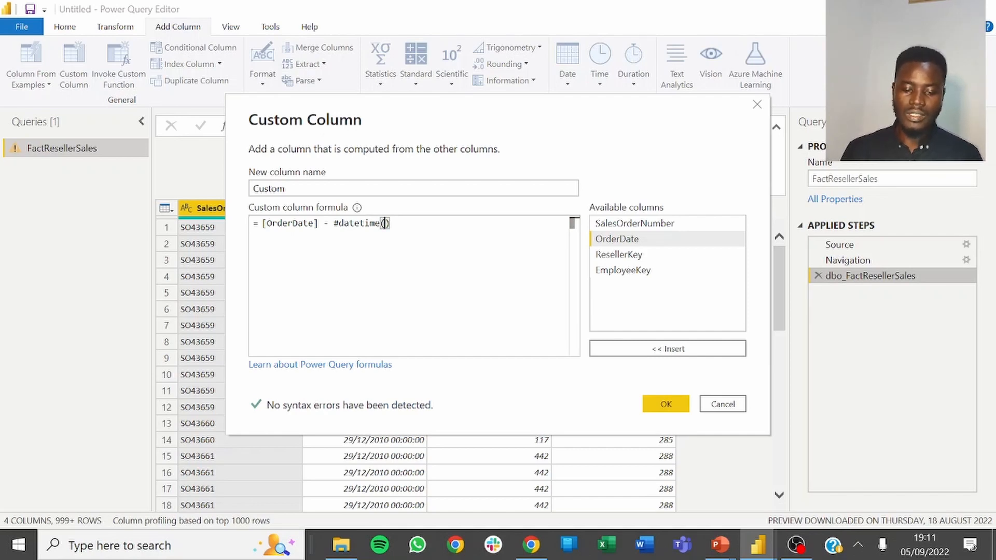
# Complete the #datetime arguments as 1970, 01, 01, 0, 0, 0 and add the custom column.
pyautogui.write('197')
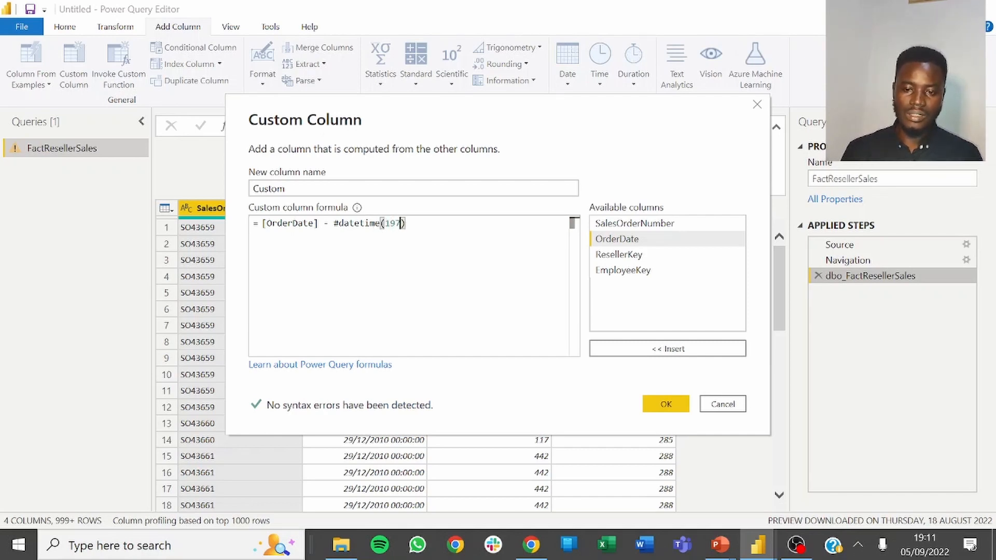
pyautogui.write('0')
pyautogui.write(', 0')
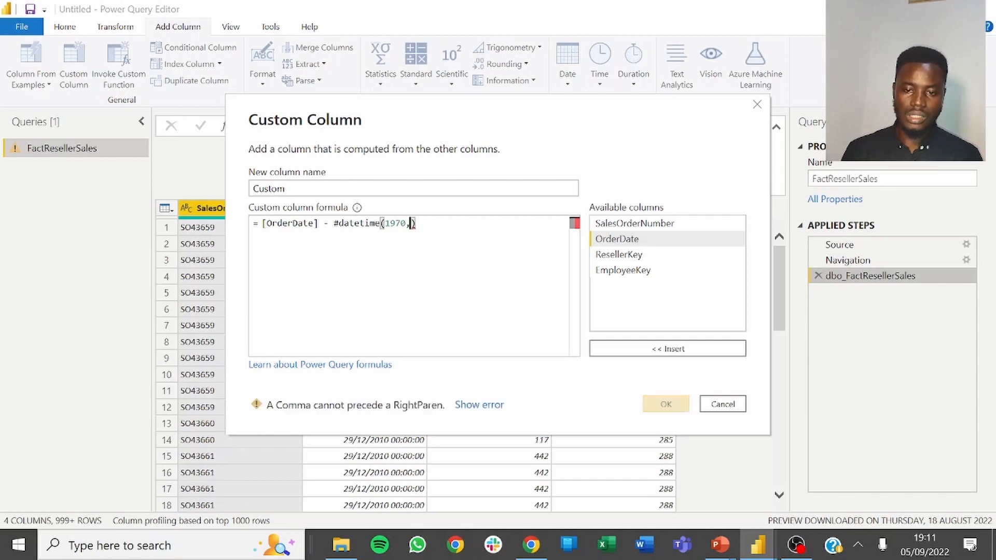
pyautogui.write('1, ')
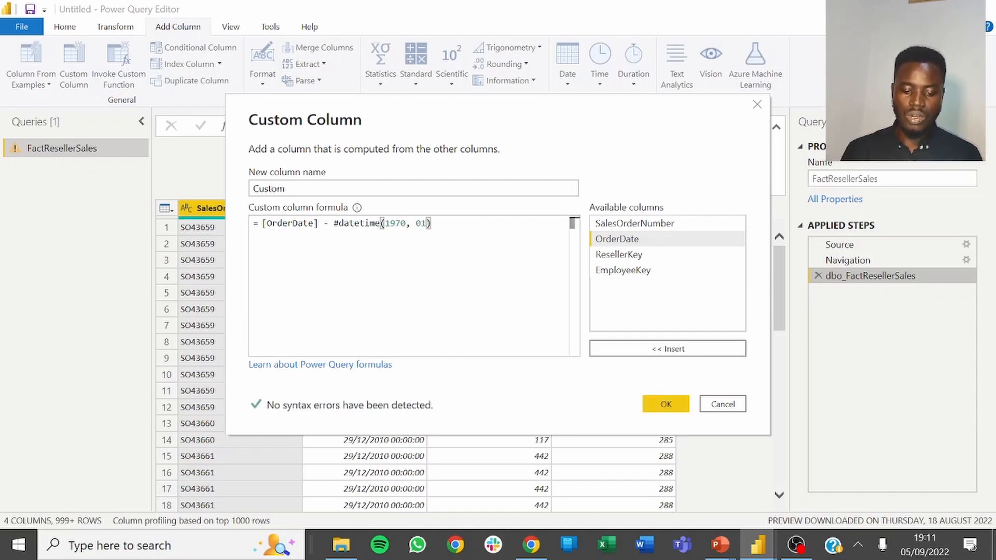
pyautogui.write('01')
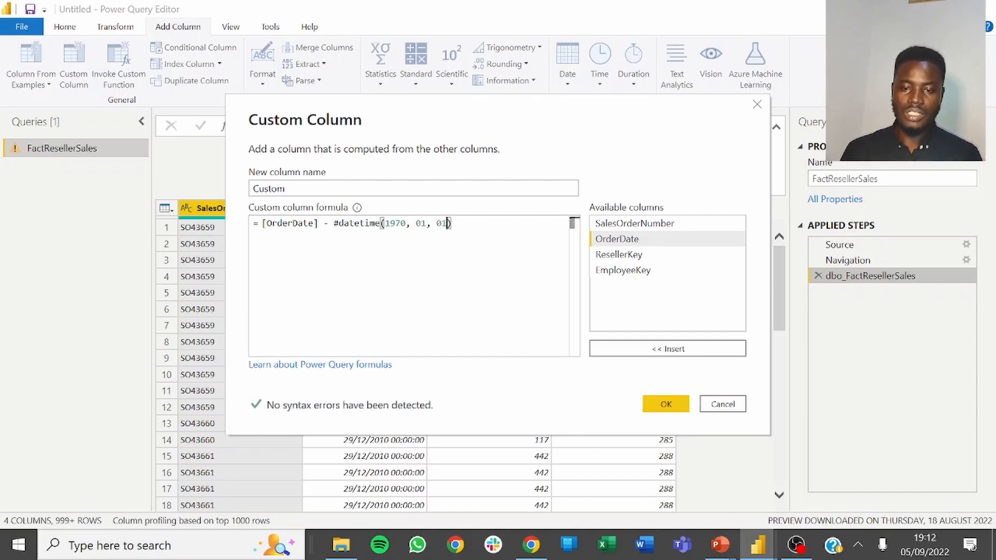
pyautogui.write(',')
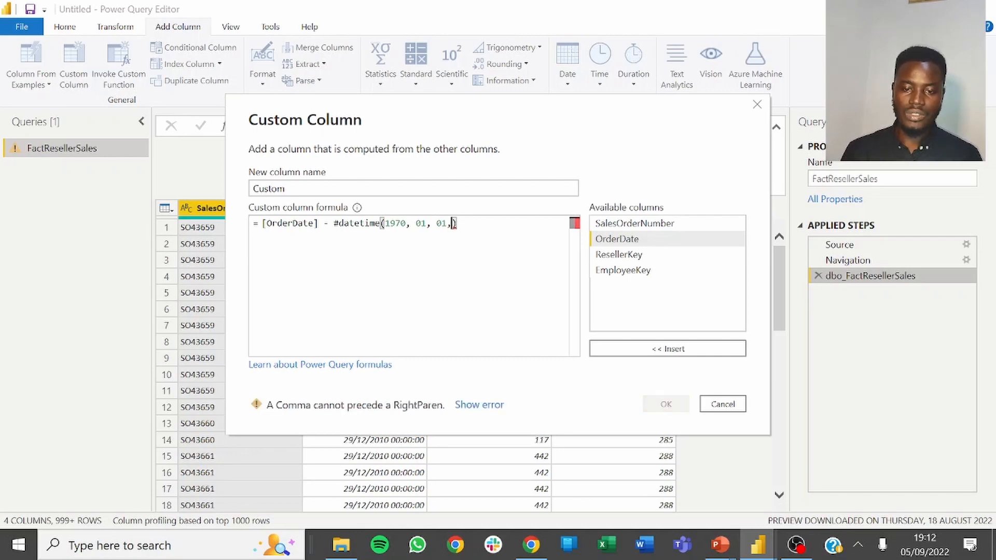
pyautogui.write(' 0')
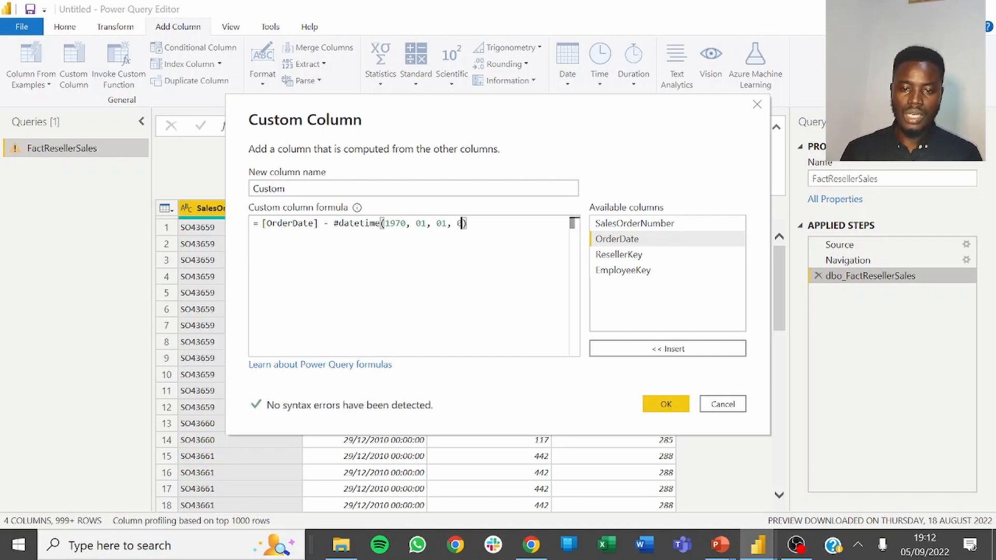
pyautogui.write(',0')
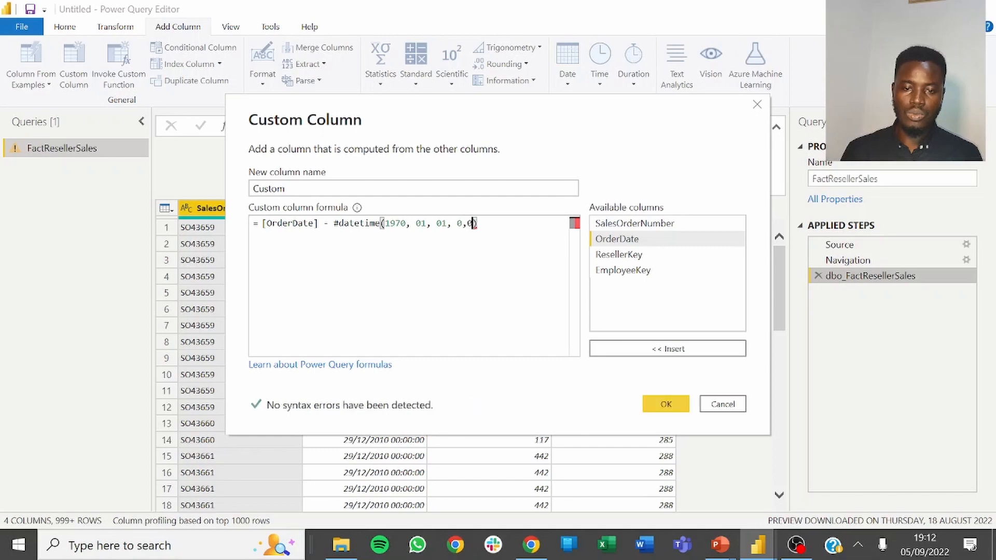
pyautogui.press('BackSpace')
pyautogui.write('0, ')
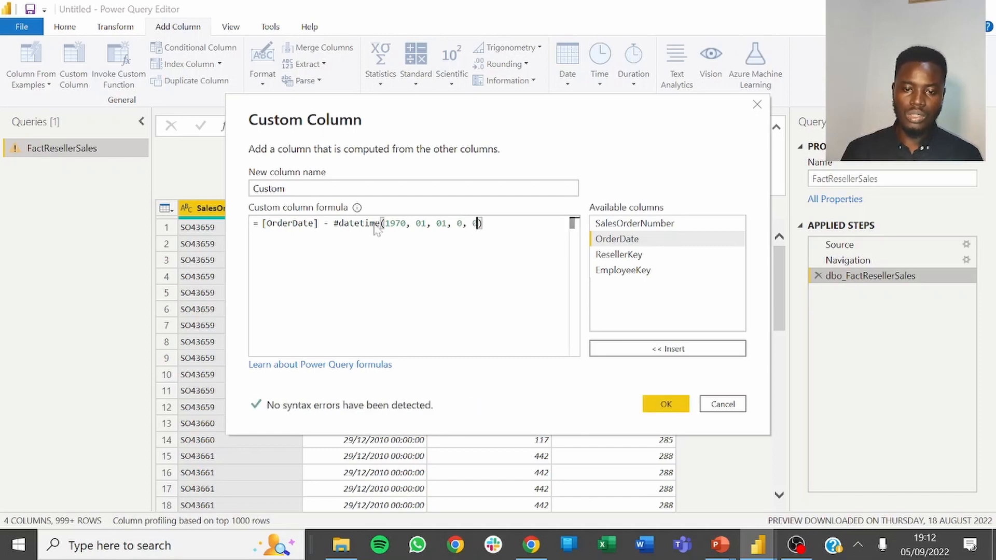
pyautogui.write('0')
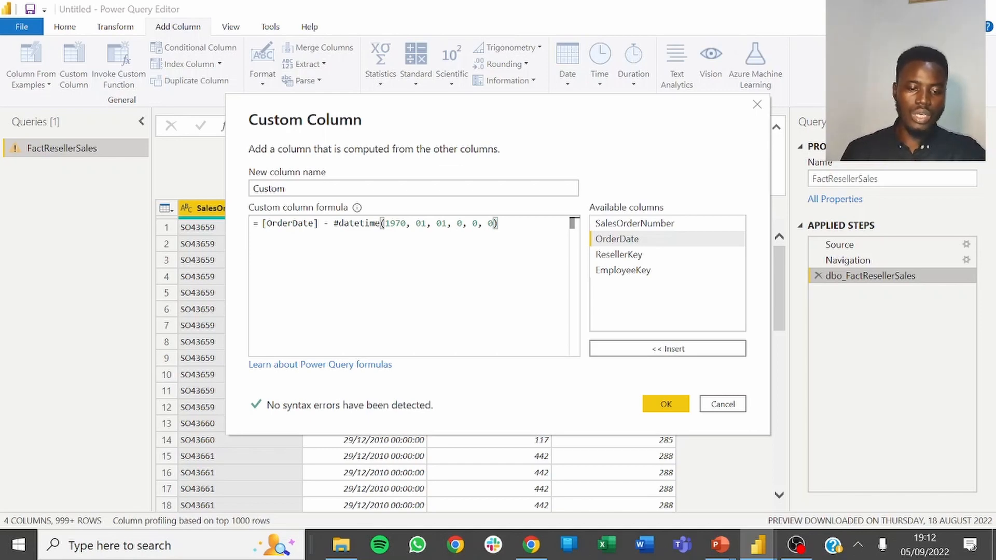
pyautogui.click(666, 404)
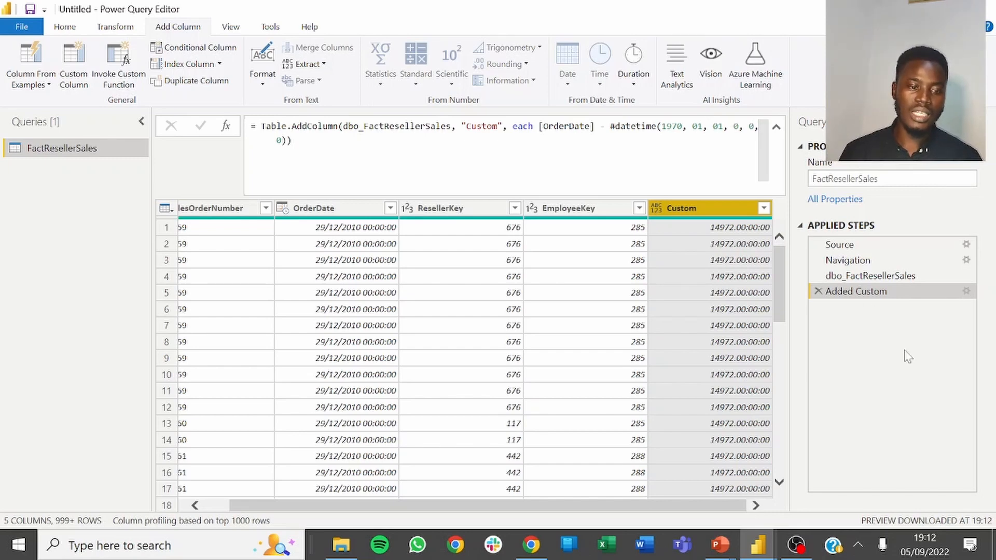
# Edit the Added Custom step so the [OrderDate] minus #datetime difference is wrapped in Duration.TotalSeconds().
pyautogui.click(966, 291)
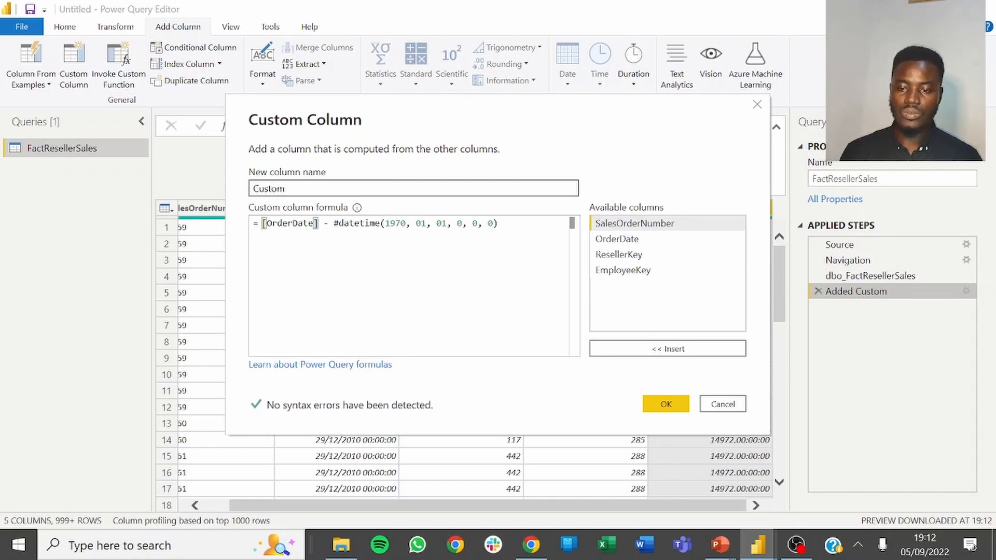
pyautogui.click(266, 224)
pyautogui.press('Left')
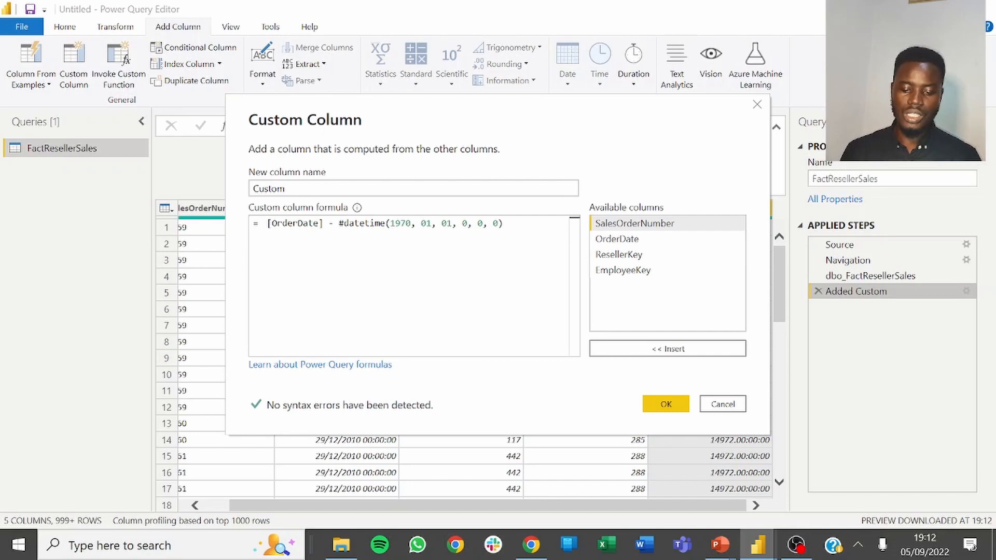
pyautogui.write('durat')
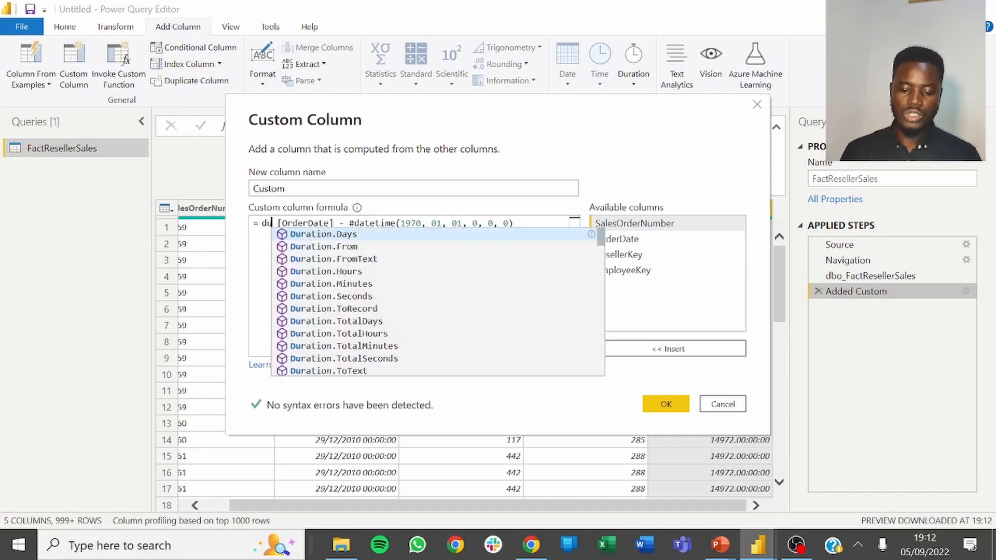
pyautogui.press('Down')
pyautogui.press('Down')
pyautogui.press('Down')
pyautogui.press('Down')
pyautogui.press('Down')
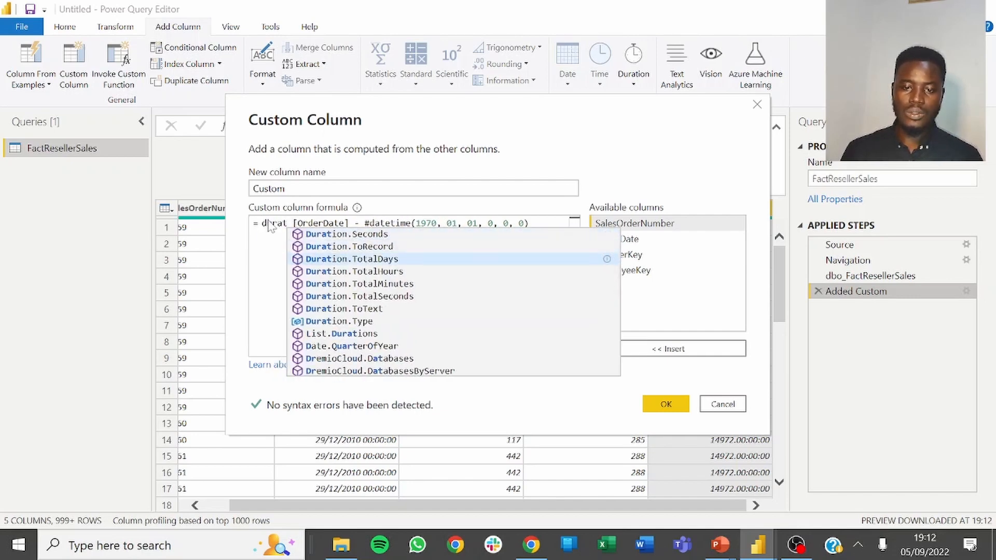
pyautogui.press('Tab')
pyautogui.write('(')
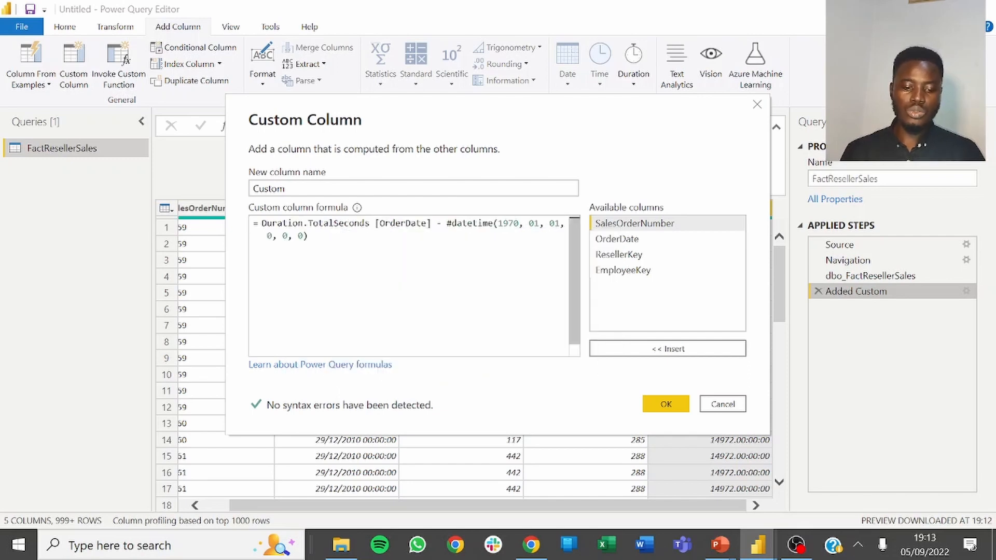
pyautogui.press('Delete')
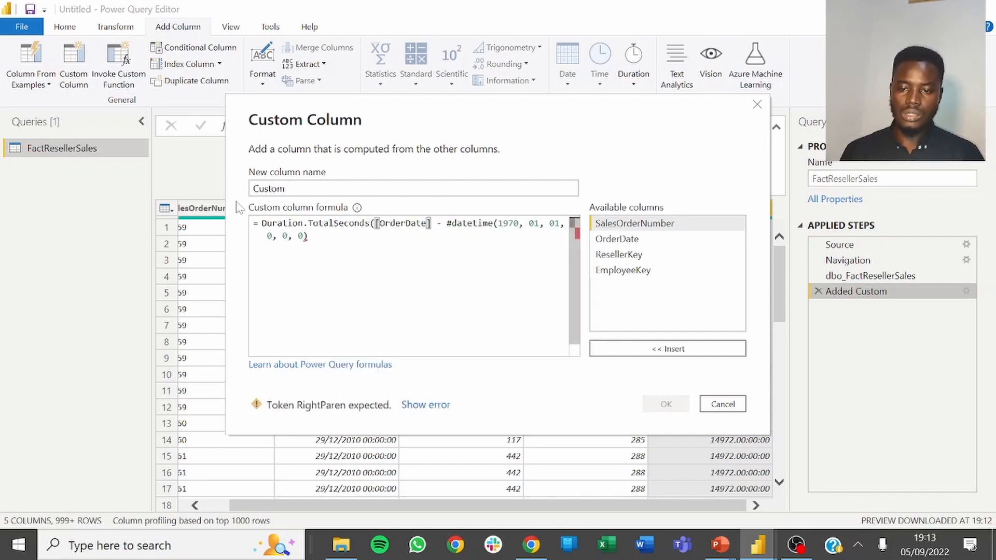
pyautogui.click(319, 237)
pyautogui.write(')')
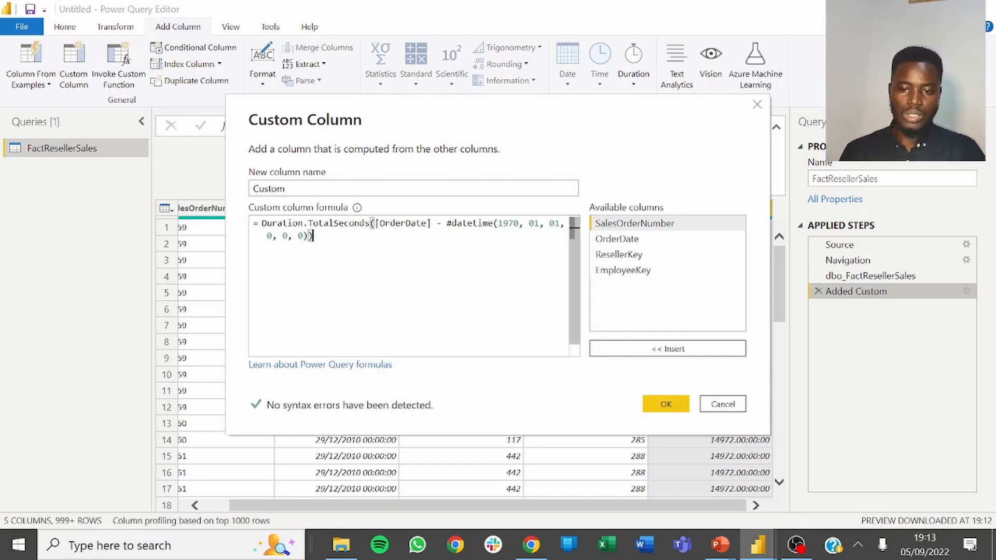
pyautogui.click(666, 404)
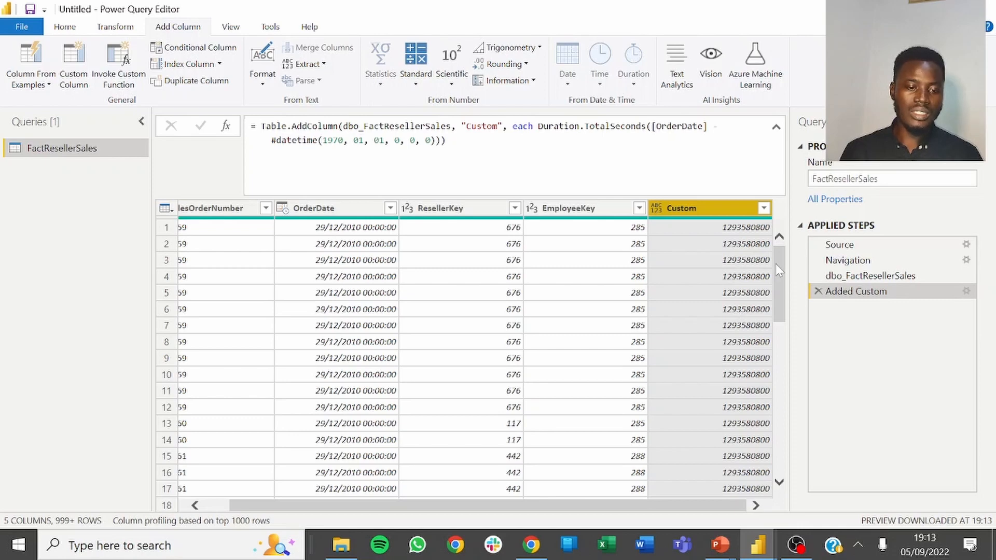
# Set the Custom column's data type by adding Int64.Type as the last argument of its Table.AddColumn formula.
pyautogui.moveTo(776, 264); pyautogui.dragTo(784, 237)
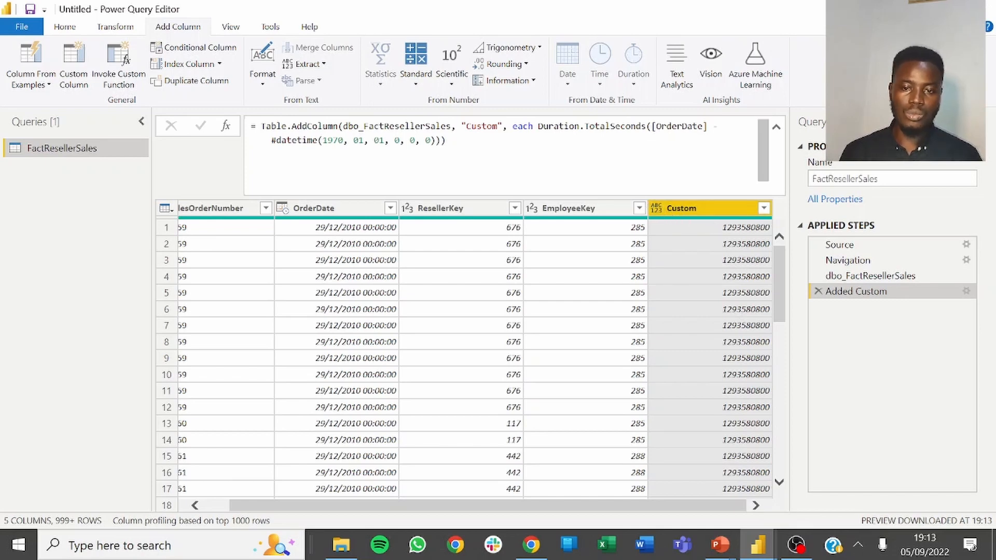
pyautogui.click(441, 141)
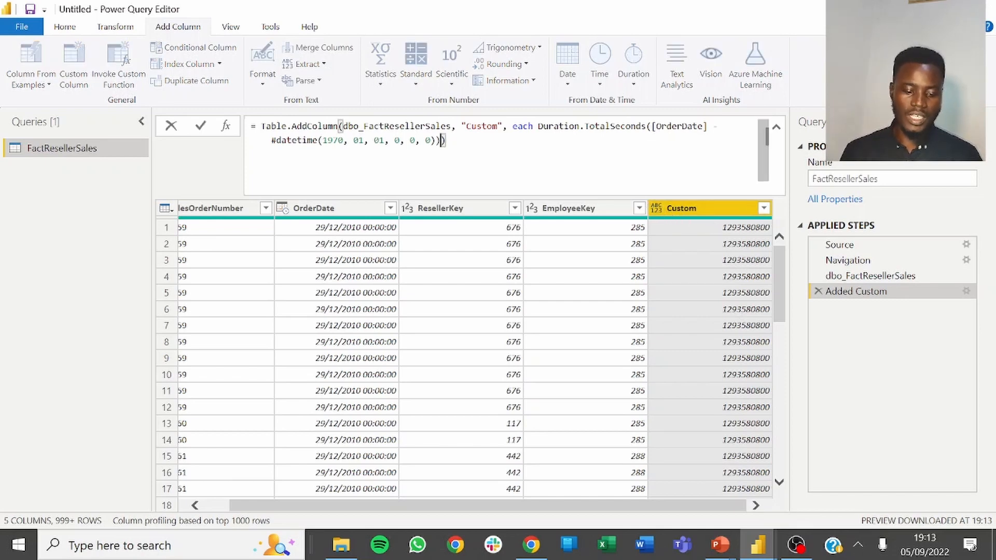
pyautogui.write(', ')
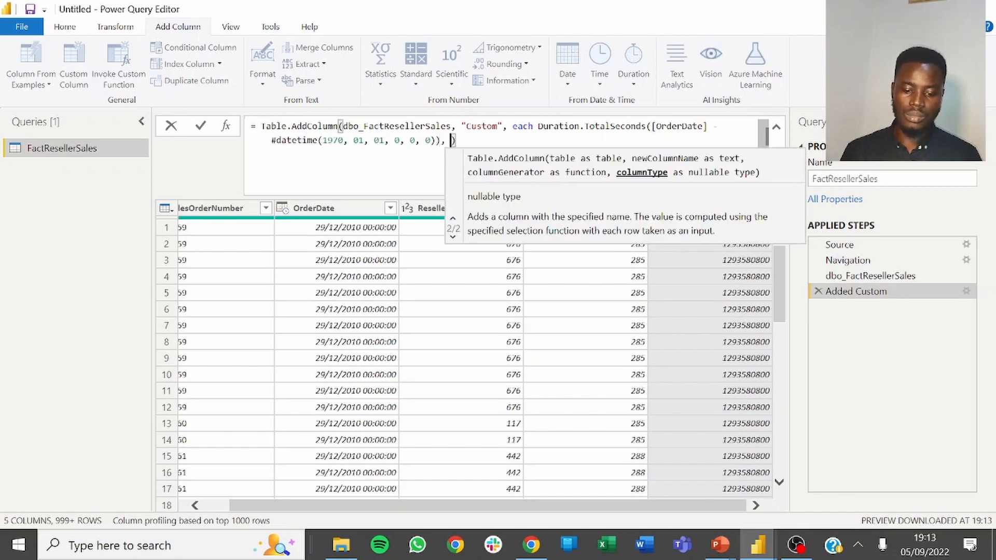
pyautogui.write('int')
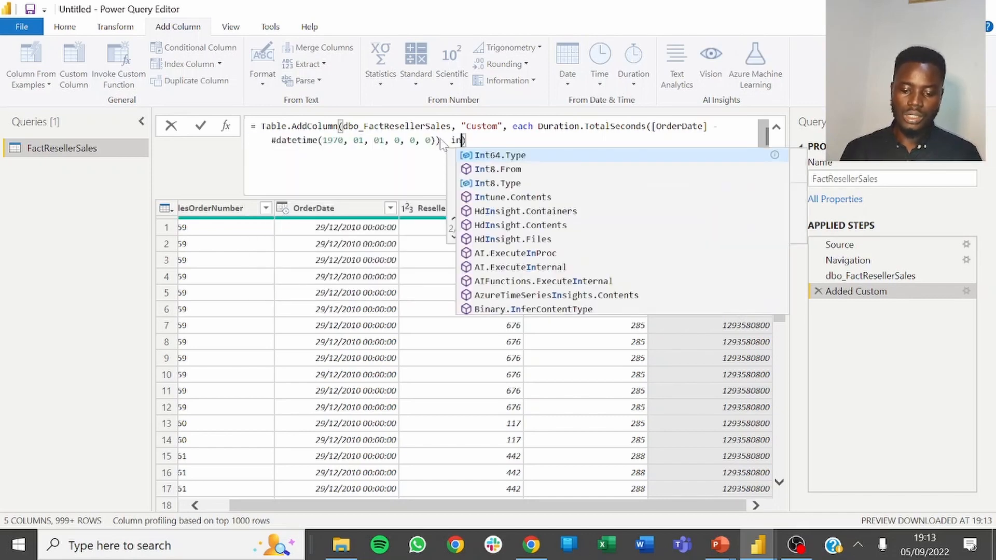
pyautogui.write('64')
pyautogui.press('Tab')
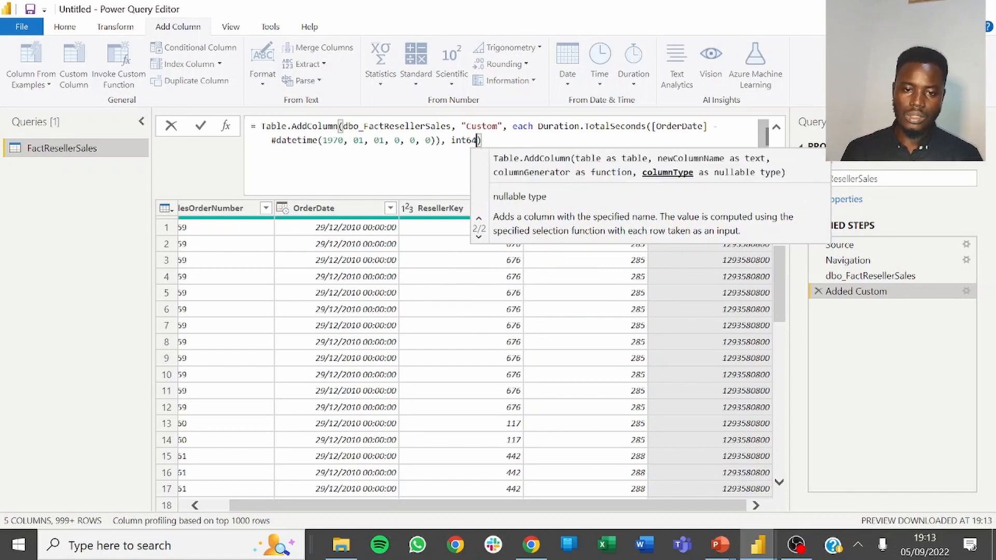
pyautogui.press('Return')
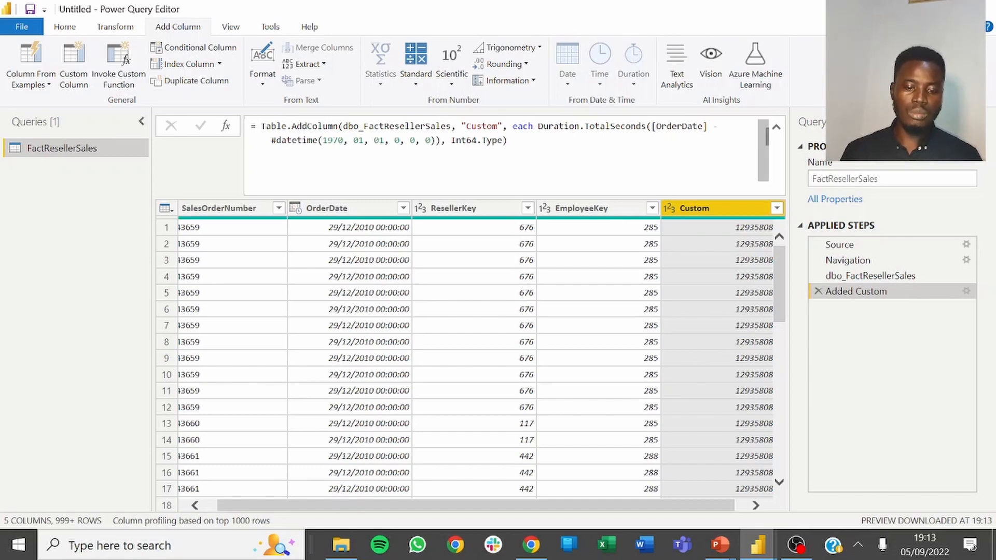
# Switch to the Challenges presentation in PowerPoint and copy the column name UnixTimestamp from the Day 19 instructions.
pyautogui.click(718, 551)
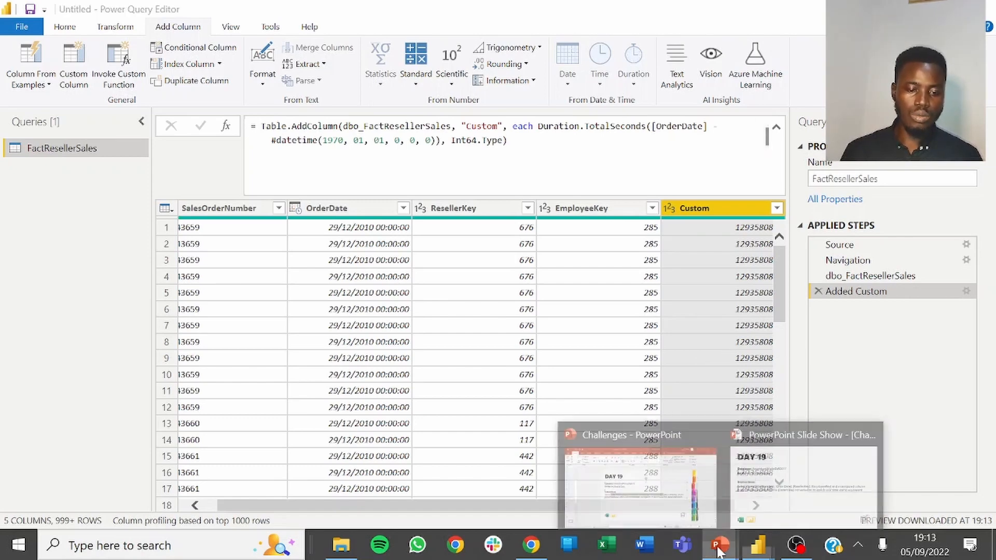
pyautogui.click(659, 475)
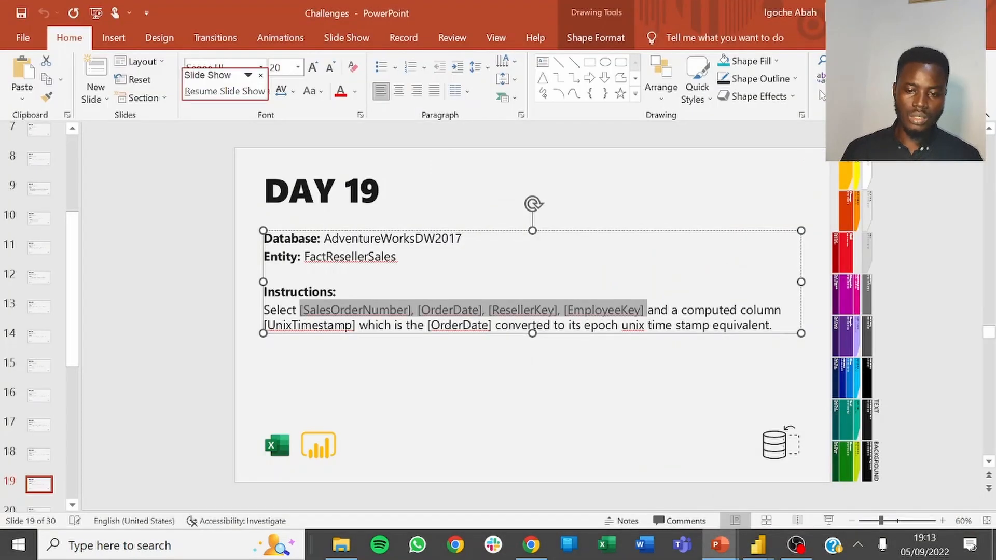
pyautogui.click(382, 293)
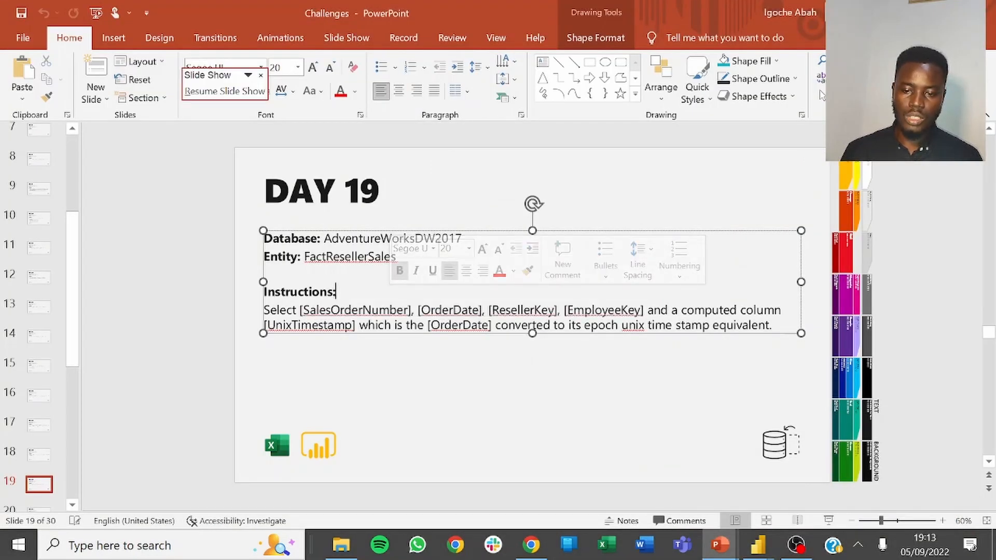
pyautogui.moveTo(354, 325); pyautogui.dragTo(267, 327)
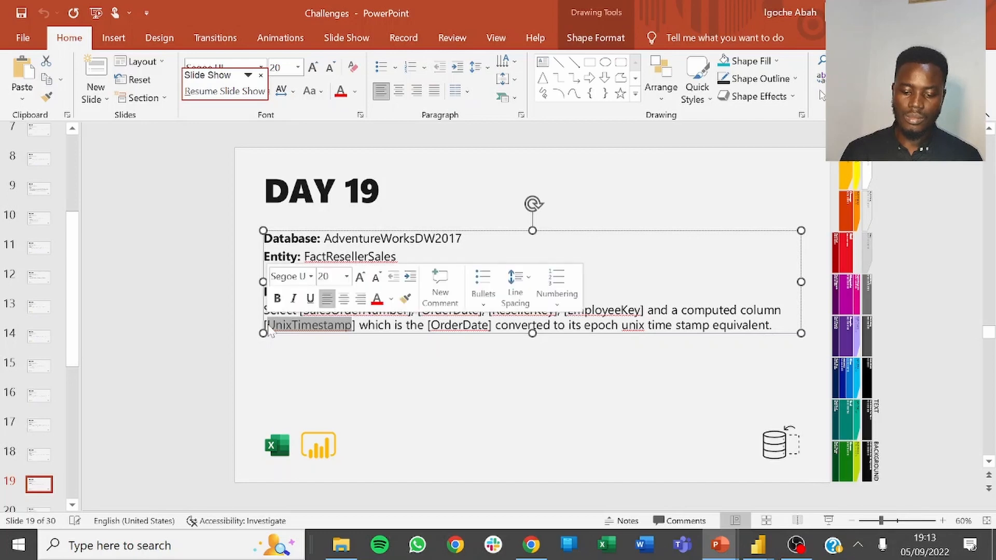
pyautogui.hotkey('ctrl', 'c')
# Return to Power Query Editor and replace the column name "Custom" in the Table.AddColumn formula with the copied name UnixTimestamp.
pyautogui.hotkey('alt', 'Tab')
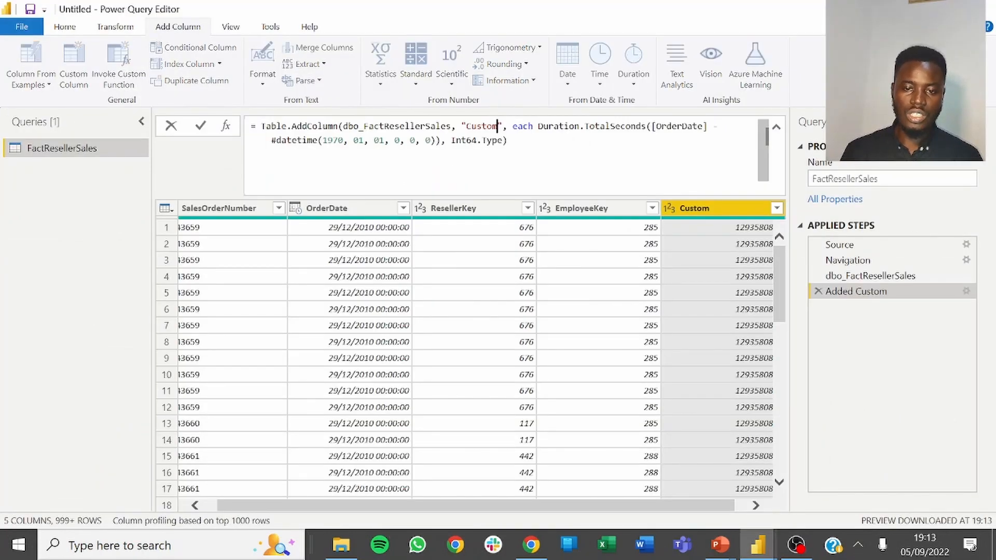
pyautogui.moveTo(498, 126); pyautogui.dragTo(465, 126)
pyautogui.hotkey('ctrl', 'v')
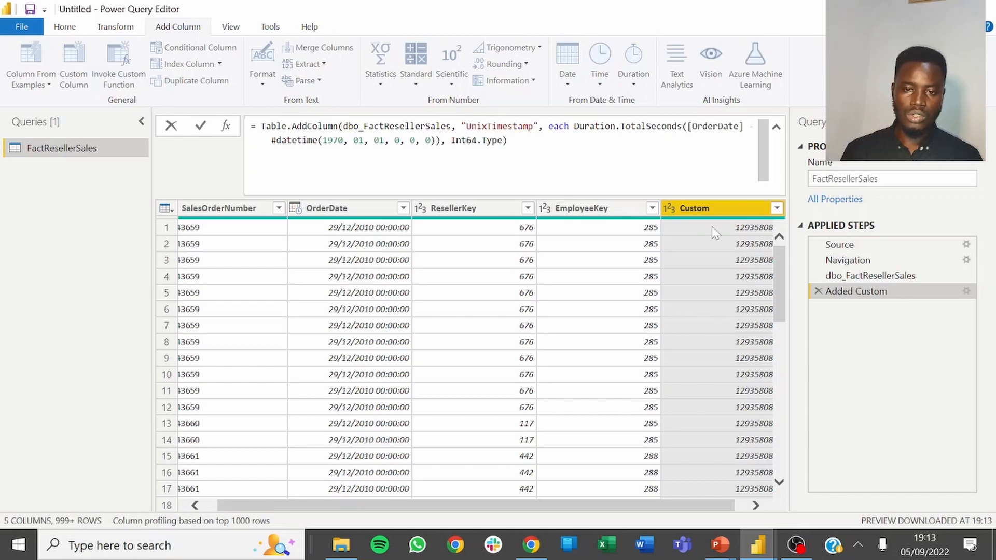
pyautogui.press('Return')
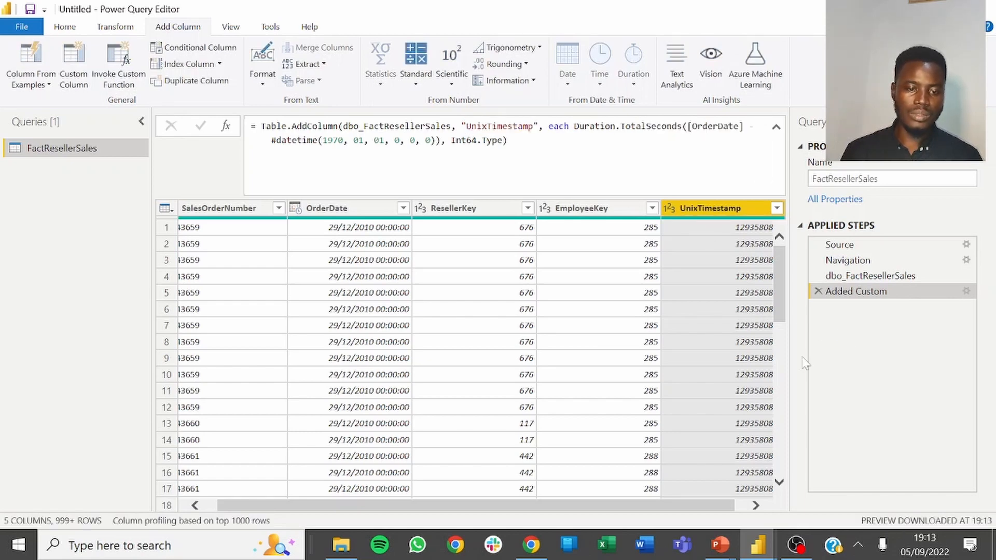
# Review the full UnixTimestamp values and the native query of the Added Custom step, closing the query view when done.
pyautogui.click(757, 506)
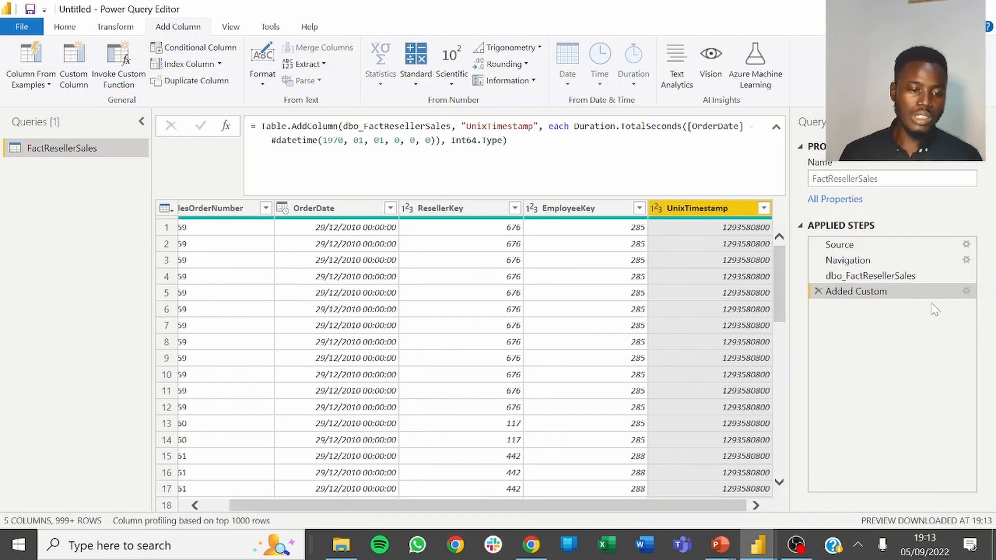
pyautogui.rightClick(862, 294)
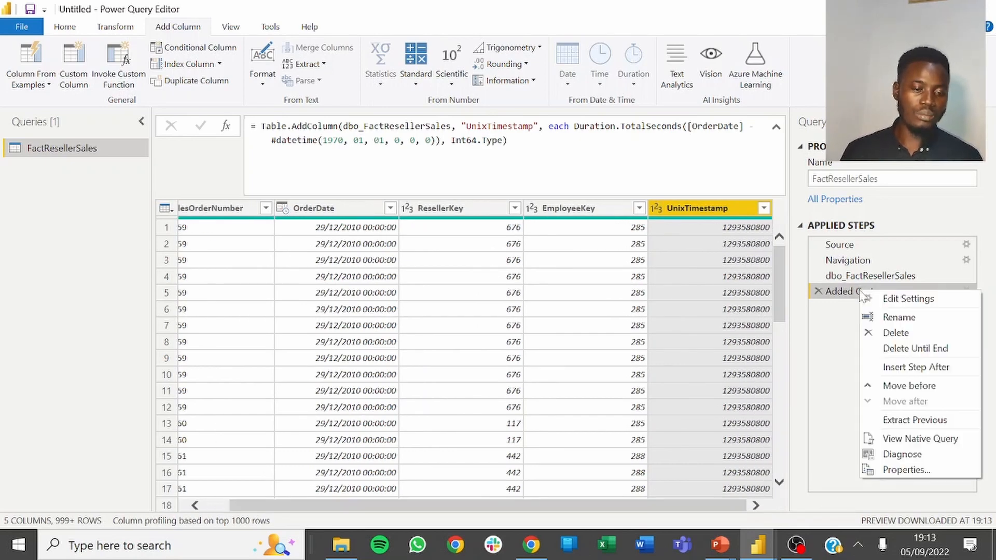
pyautogui.click(914, 439)
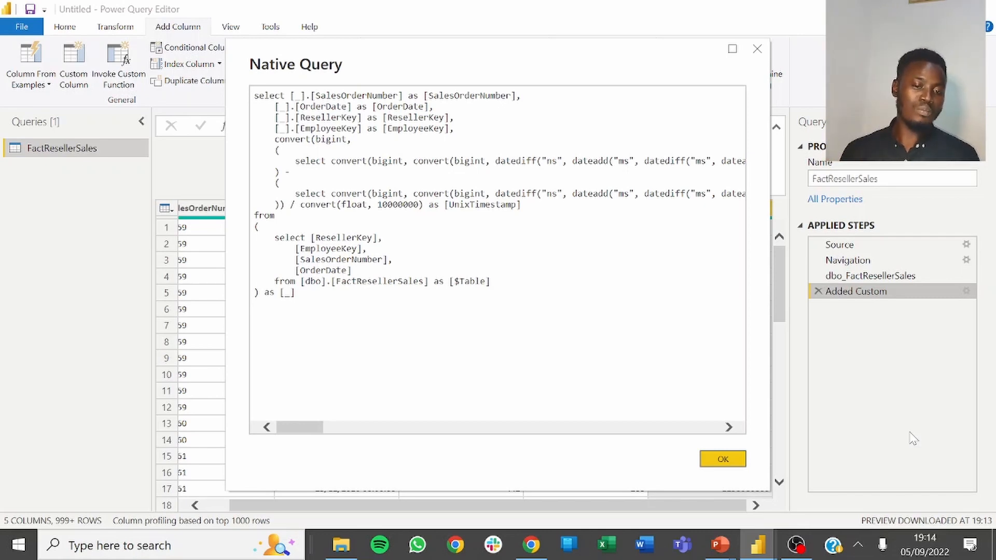
pyautogui.click(722, 459)
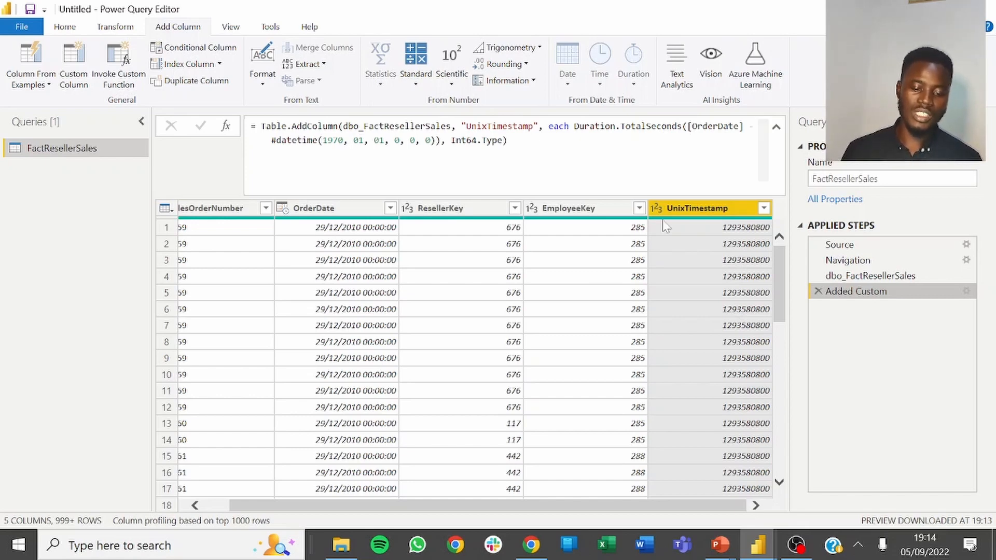
# Switch to the running PowerPoint slide show with the Day 19 challenge instructions.
pyautogui.hotkey('alt', 'Tab')
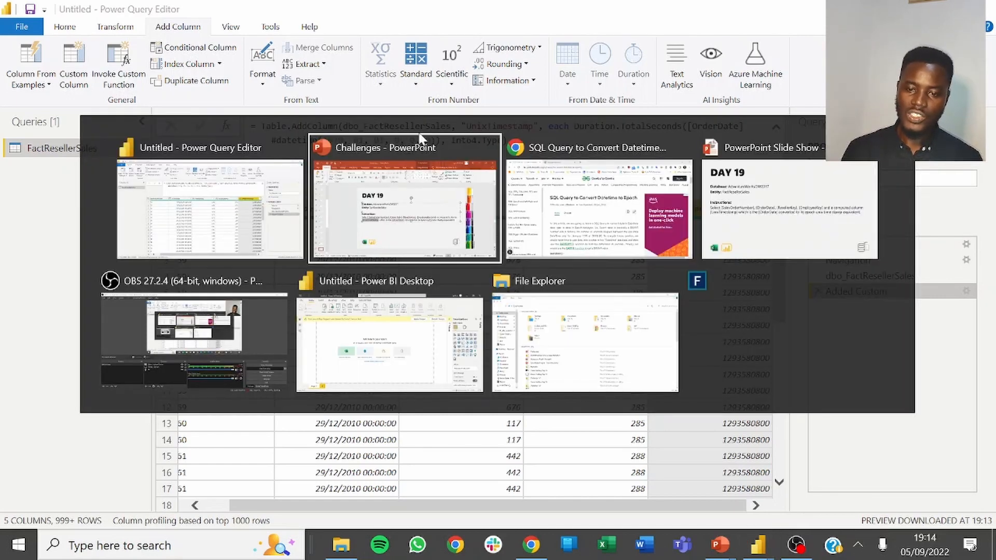
pyautogui.click(803, 223)
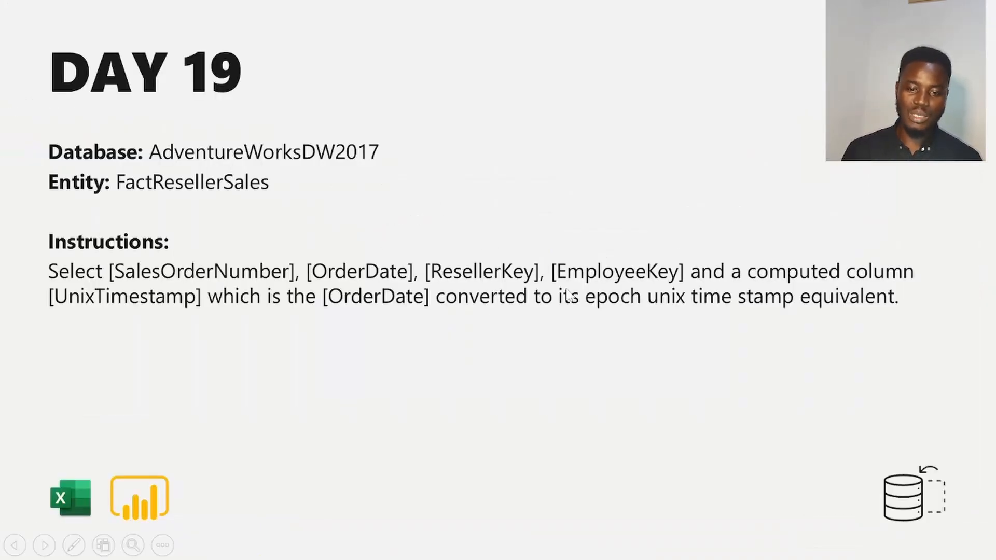